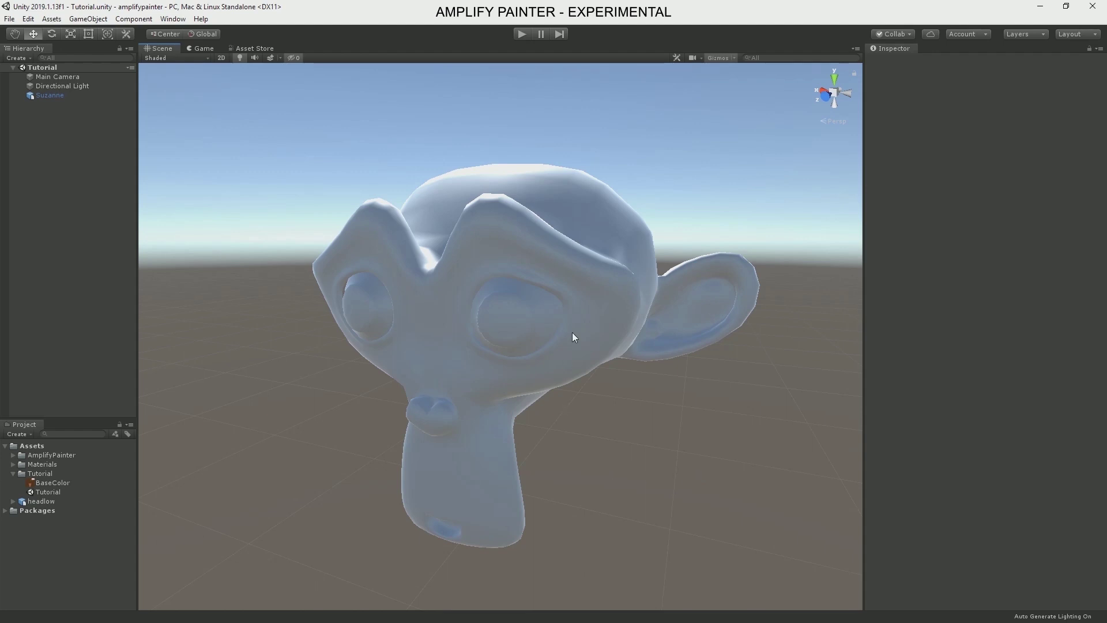
Select the Suzanne model and activate the Amplify Painter tool for it
left_click(572, 333)
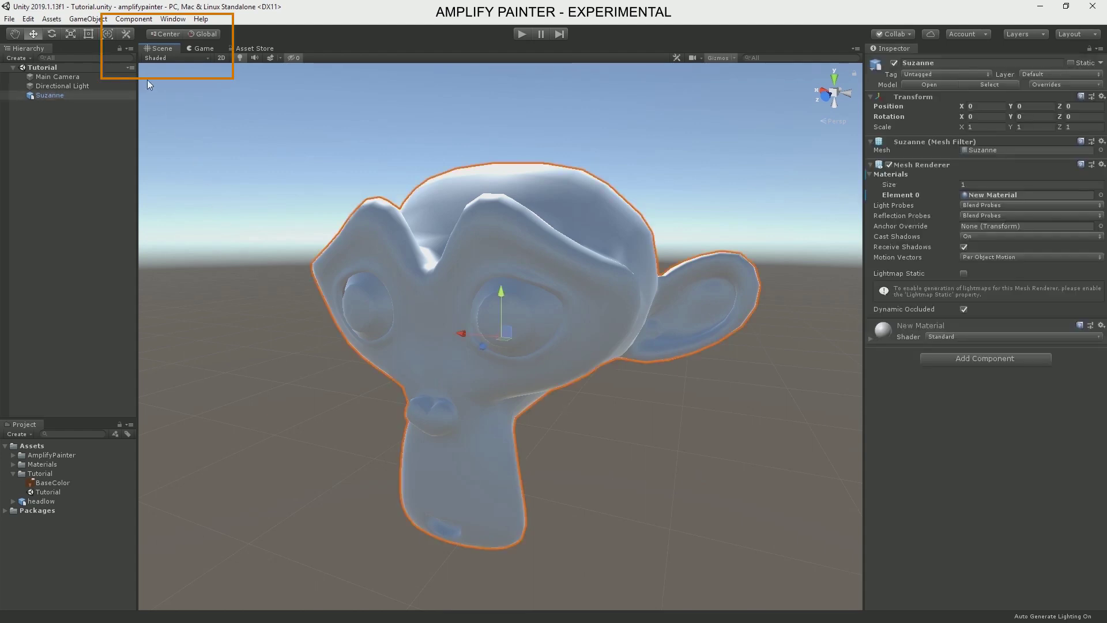
left_click(126, 34)
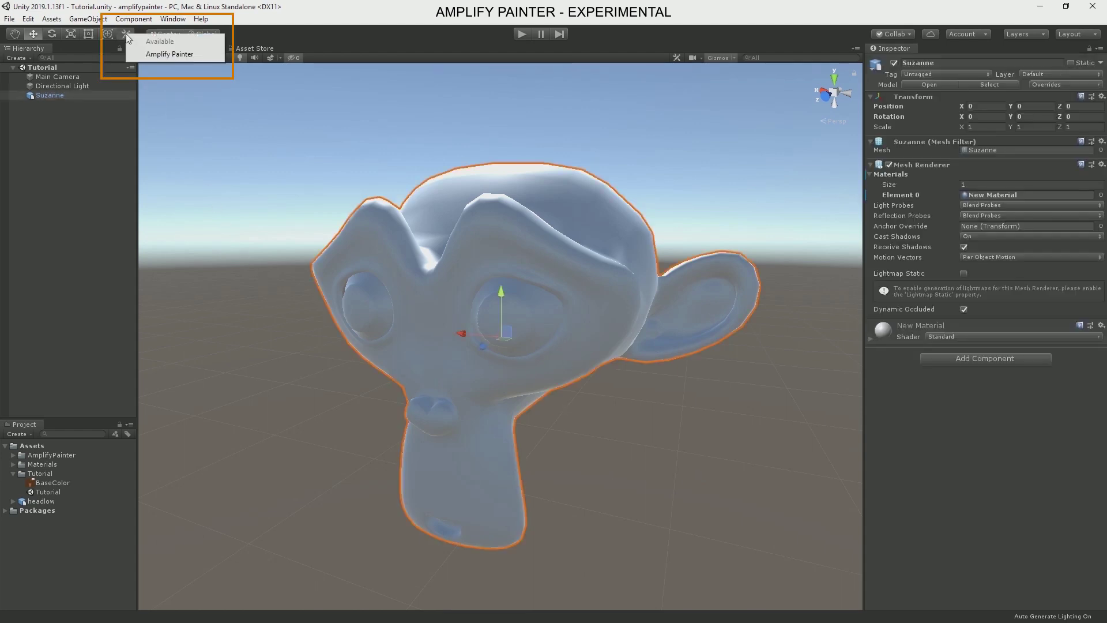
left_click(191, 54)
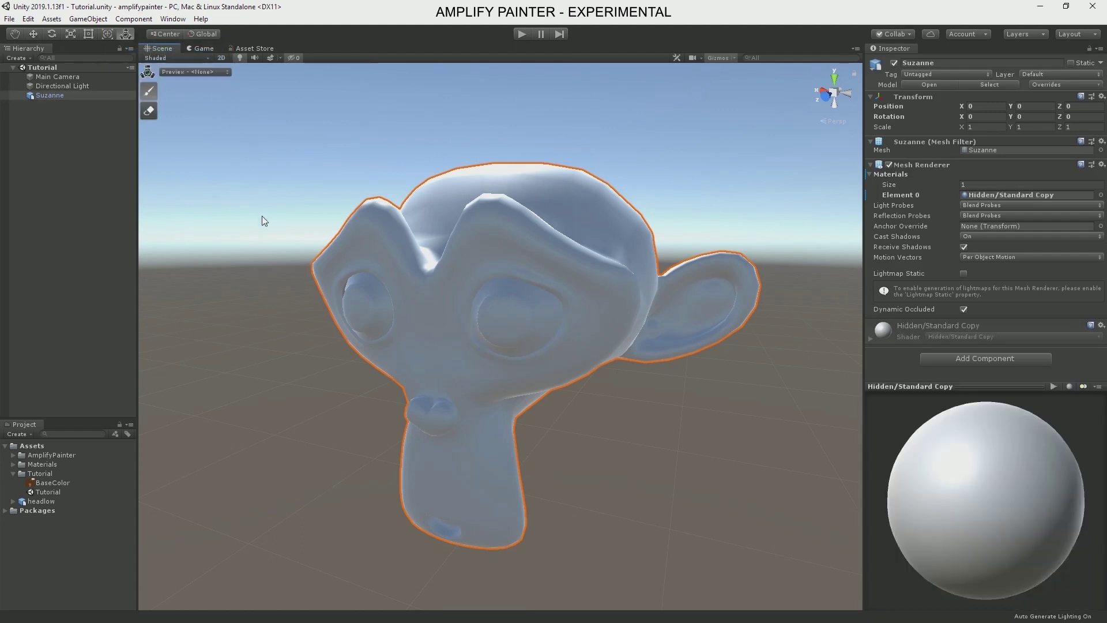
Set the paint colour to red (FF0000) and paint over Suzanne's brow and forehead
left_click_drag(441, 361, 700, 372, "alt")
key("c")
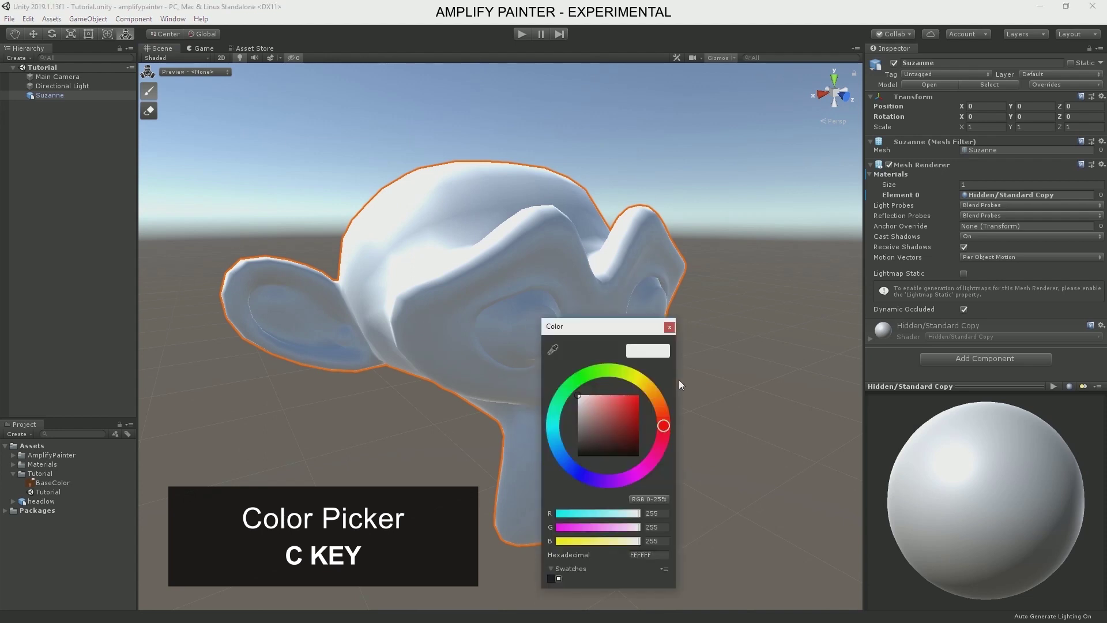
left_click_drag(610, 411, 666, 379)
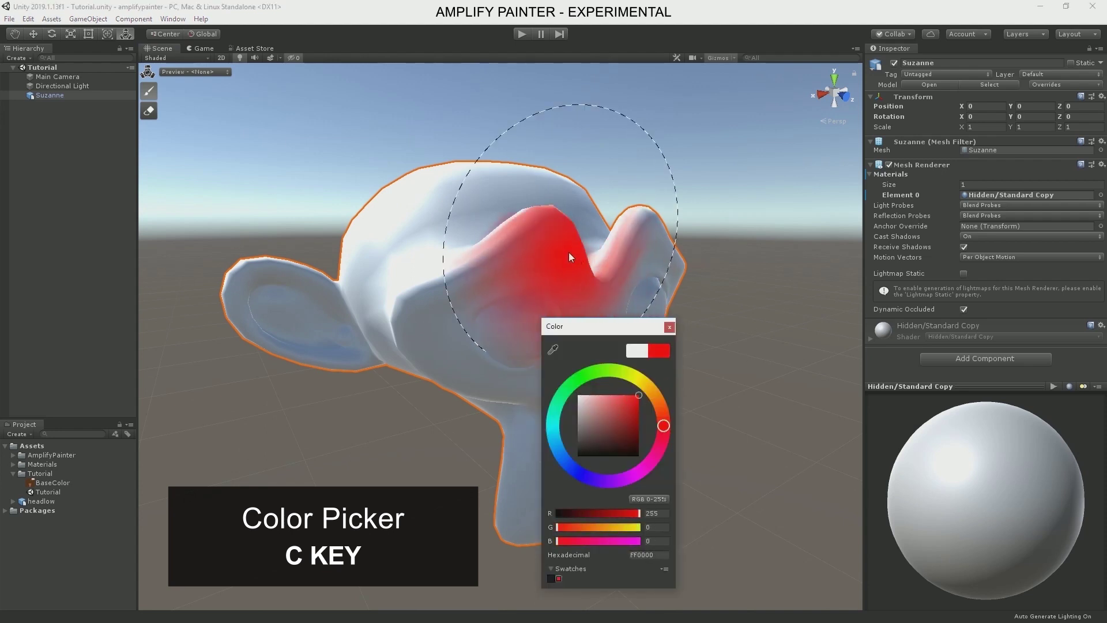
mouse_move(548, 248)
left_mouse_down()
mouse_move(529, 238)
mouse_move(524, 314)
mouse_move(567, 357)
mouse_move(496, 367)
mouse_move(546, 494)
mouse_move(638, 267)
left_mouse_up()
Paint the area around Suzanne's eyes green (00FF21) and the muzzle and chin blue
key("c")
left_click(577, 379)
key("c")
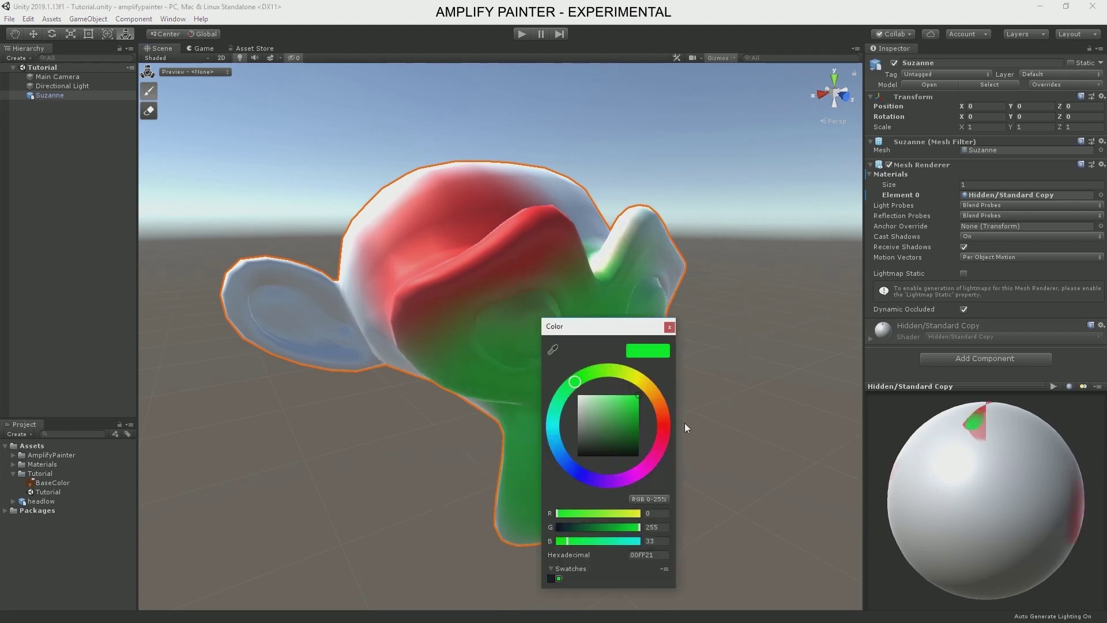
left_click(564, 453)
mouse_move(518, 505)
left_mouse_down()
mouse_move(578, 457)
mouse_move(546, 519)
left_mouse_up()
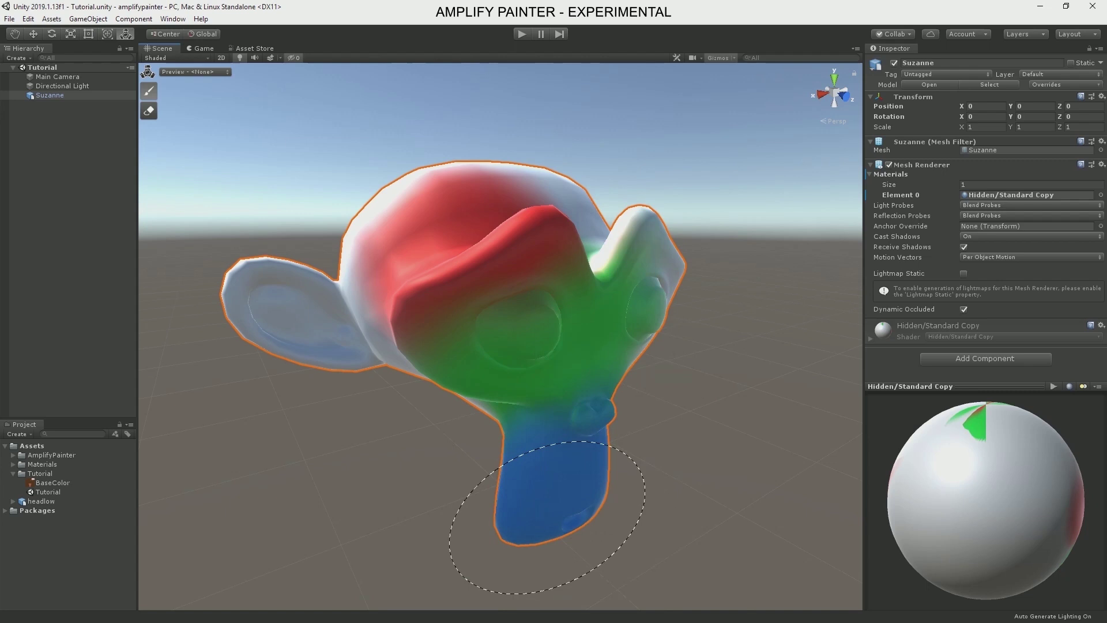
mouse_move(770, 468)
left_mouse_down("alt")
mouse_move(737, 457)
mouse_move(490, 455)
mouse_move(648, 450)
mouse_move(769, 462)
left_mouse_up("alt")
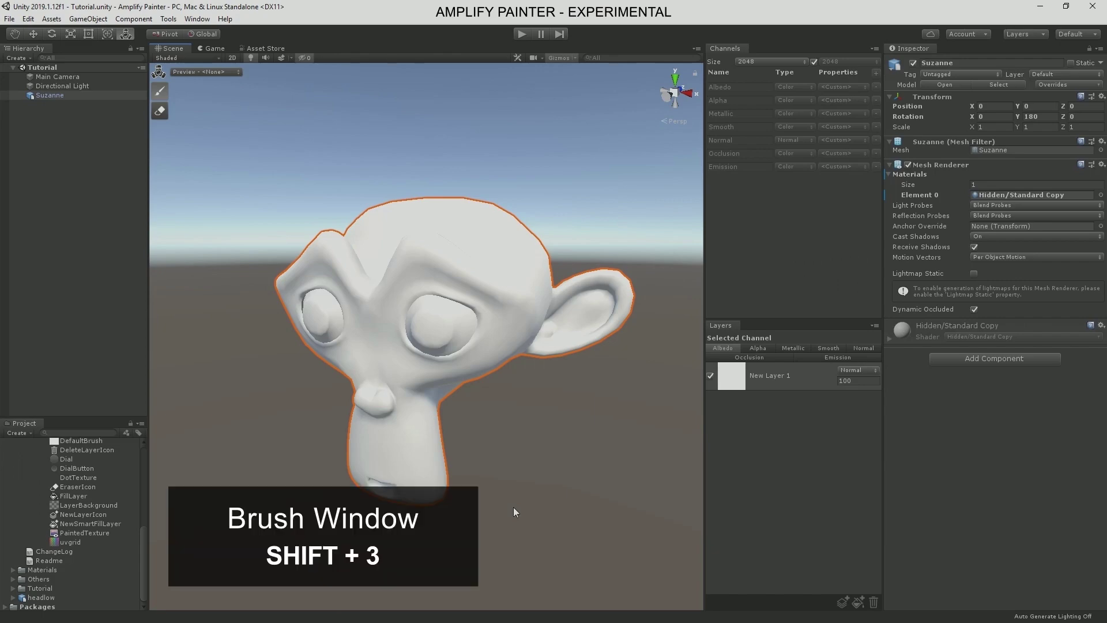
Open the Brush window and dock it beside the Channels window
key("shift+3")
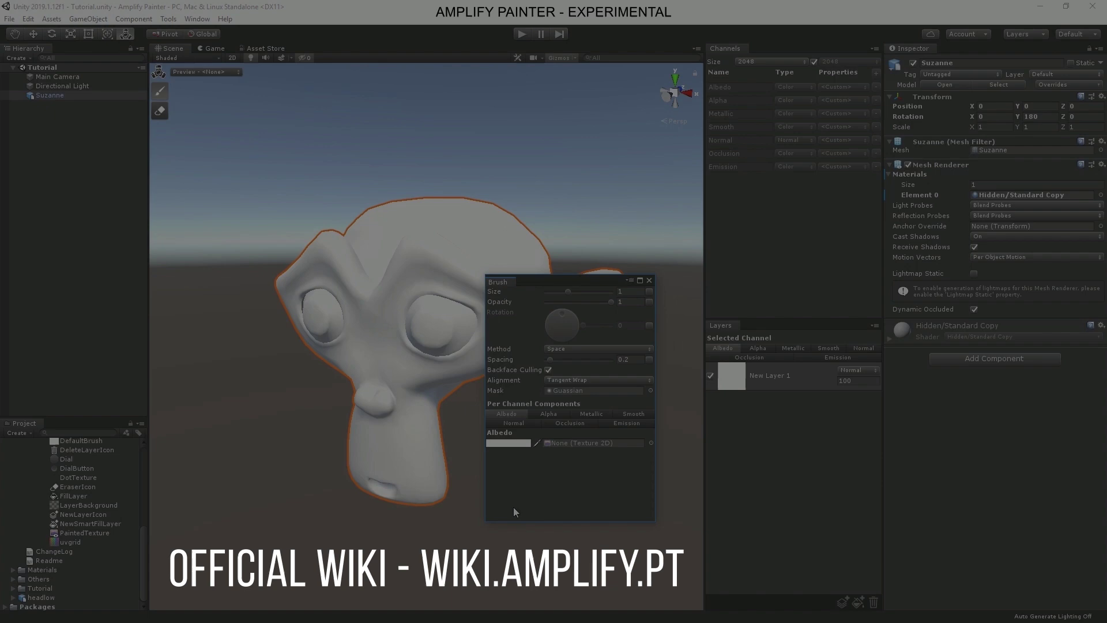
mouse_move(498, 281)
left_mouse_down()
mouse_move(647, 247)
mouse_move(777, 57)
left_mouse_up()
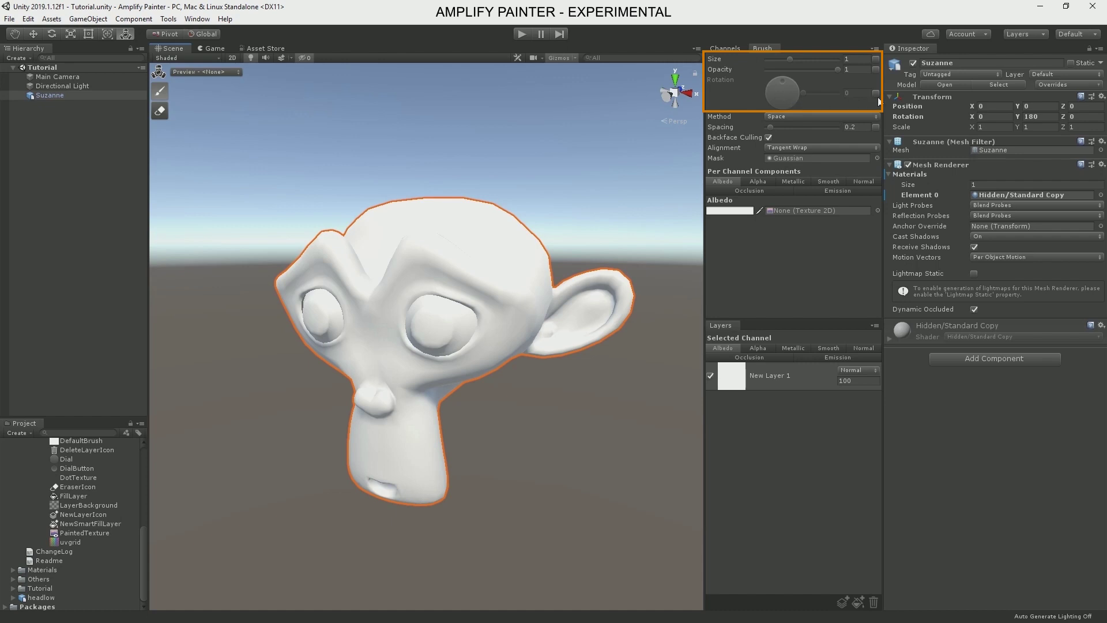
Examine the available options for the brush's Method and Alignment settings
left_click(784, 117)
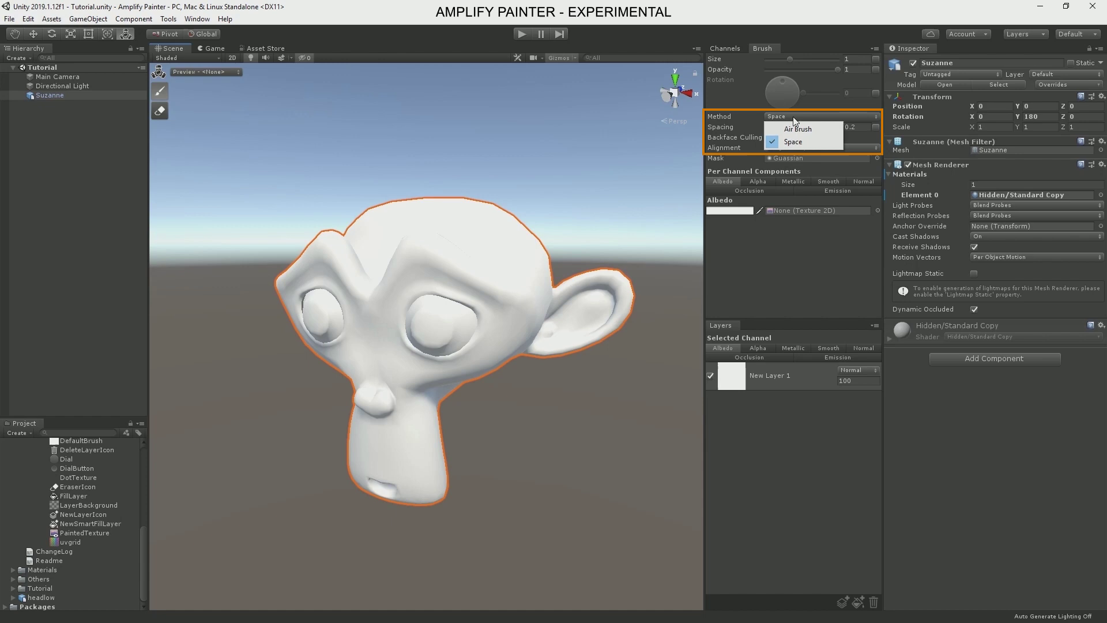
left_click(793, 120)
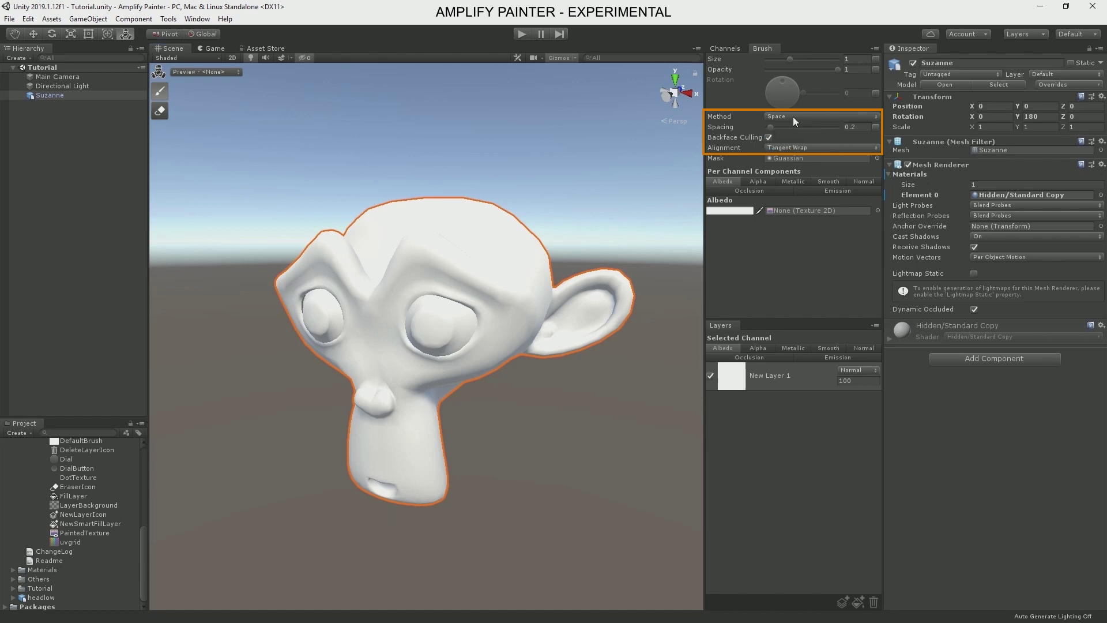
left_click(793, 148)
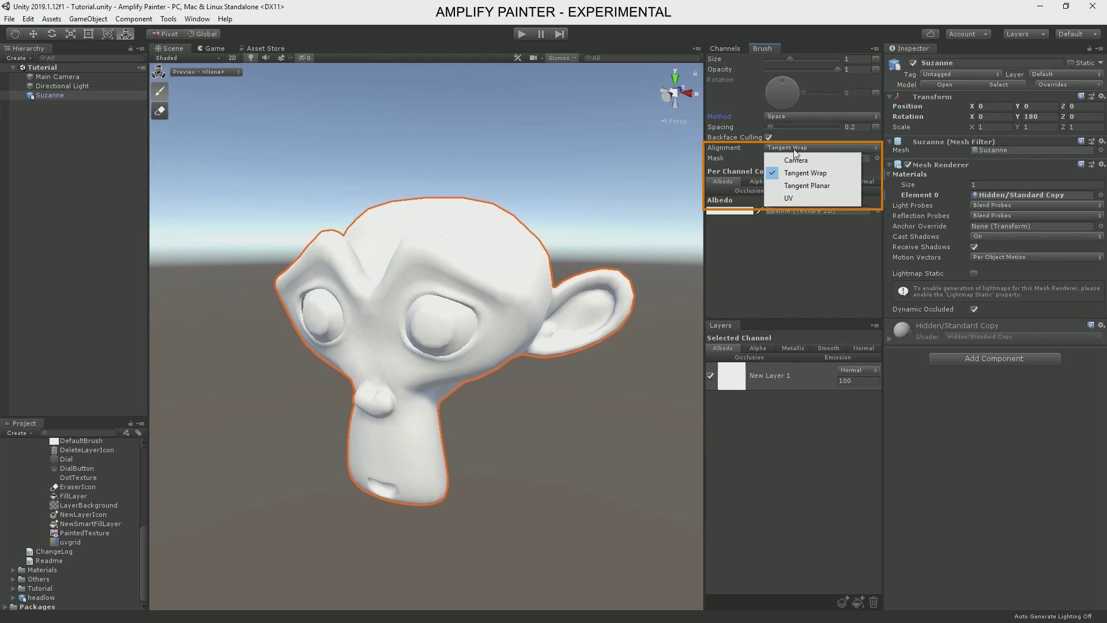
left_click(794, 150)
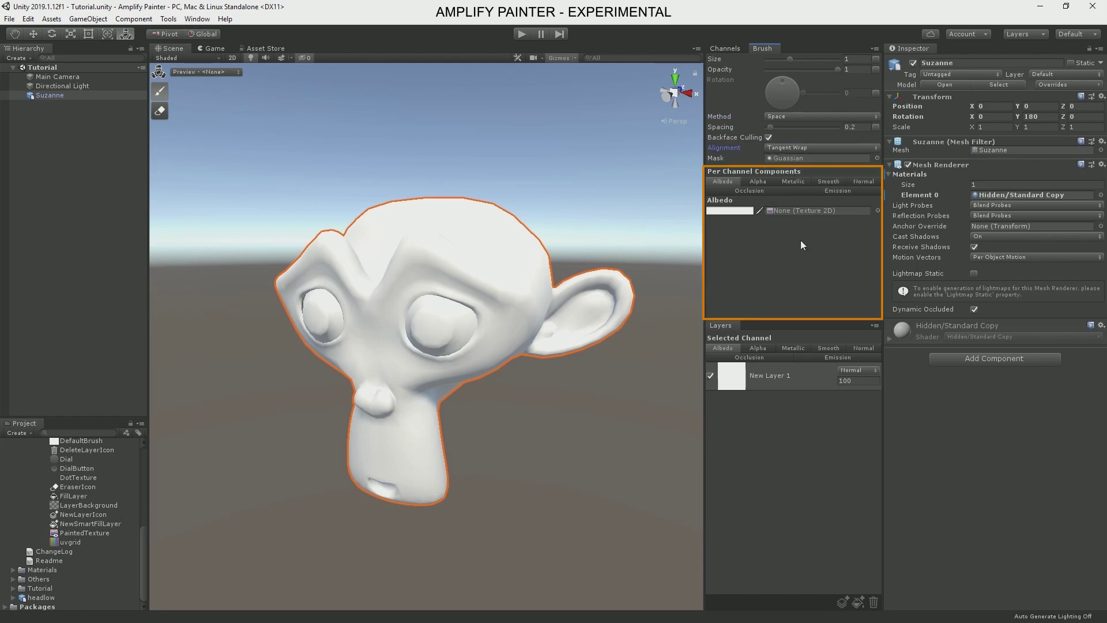
Examine the brush's per-channel components one channel at a time, finishing on Albedo
left_click(751, 191)
left_click(797, 185)
left_click(832, 182)
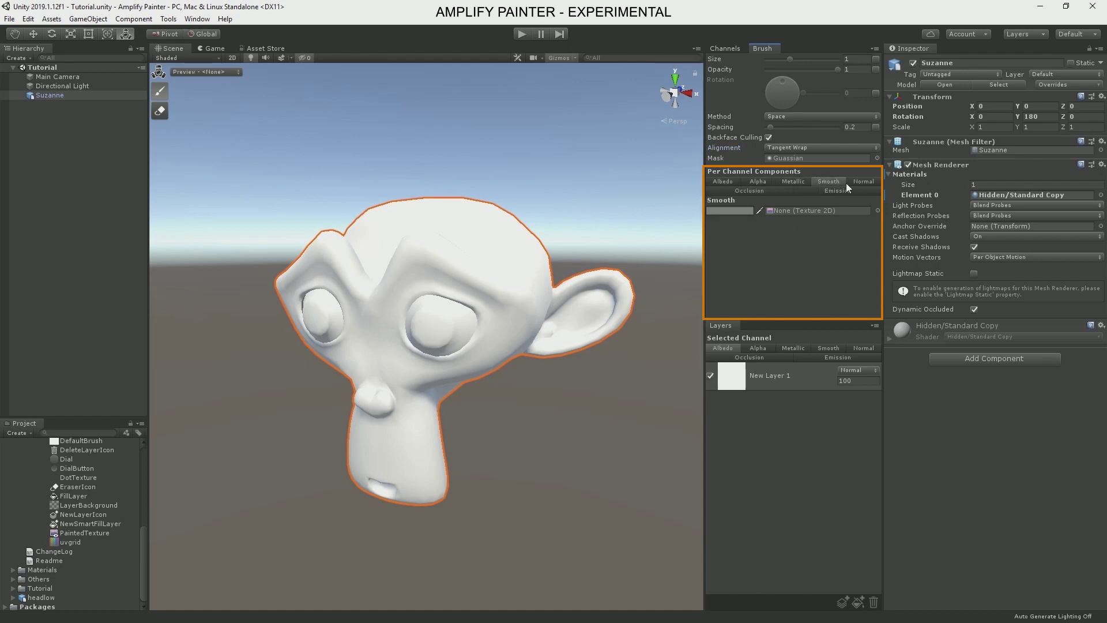
left_click(859, 183)
left_click(844, 192)
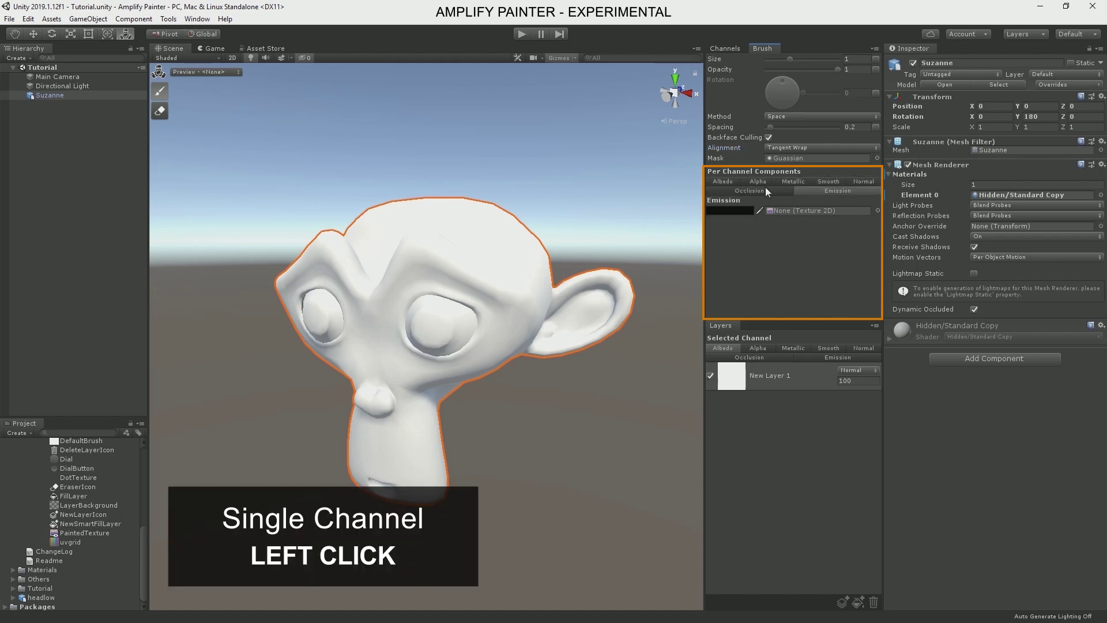
left_click(735, 181)
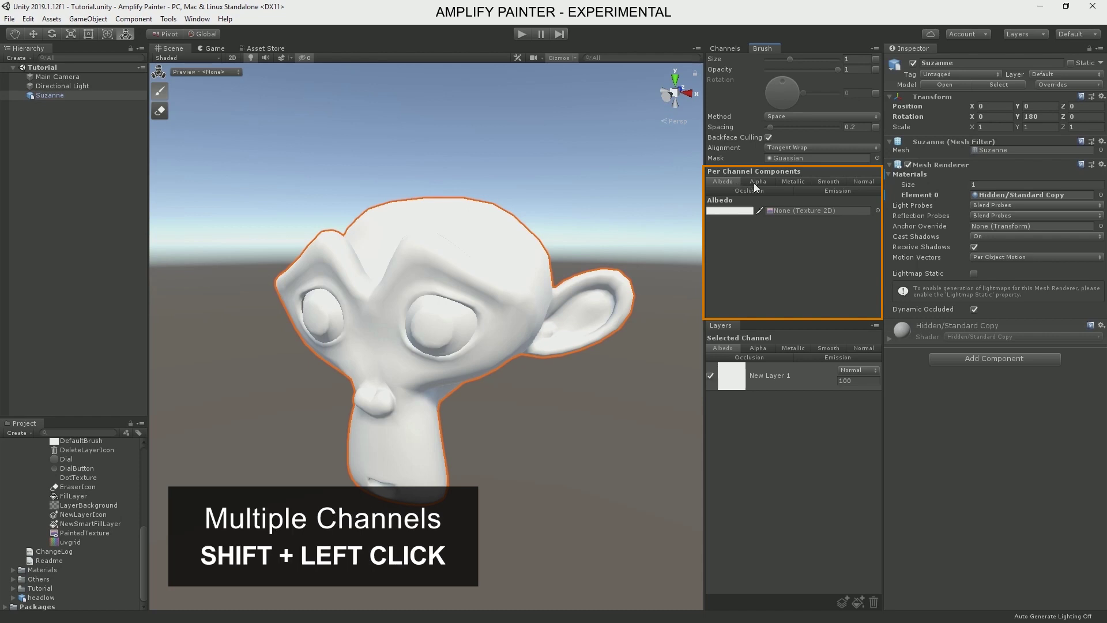
Add Alpha, Occlusion, Metallic, Smooth and Normal to Albedo in the brush's channel selection
left_click(755, 182, "shift")
left_click(754, 189, "shift")
left_click(791, 182, "shift")
left_click(826, 182, "shift")
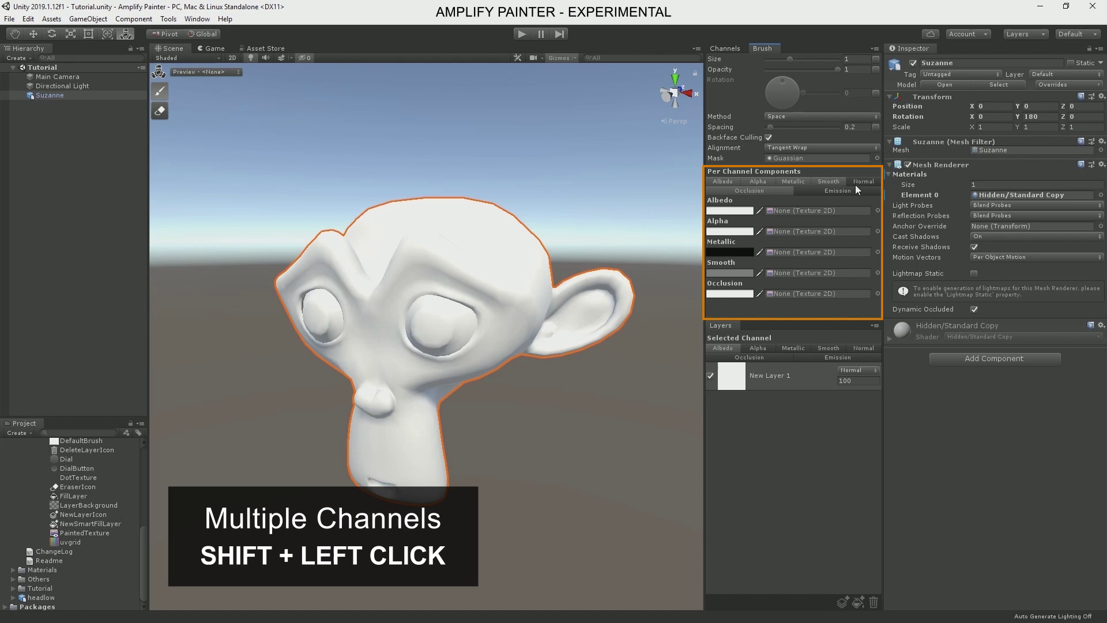
left_click(859, 182, "shift")
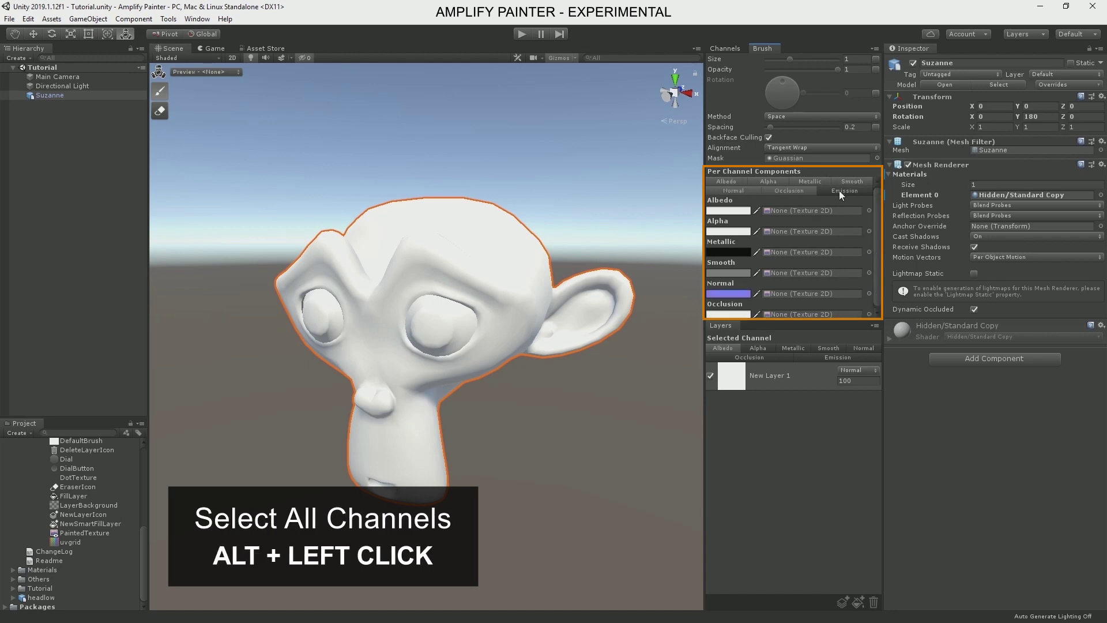
Select all brush channels at once and return the selection to Albedo alone
left_click(810, 183, "shift")
left_click(770, 189, "alt")
left_click(766, 182)
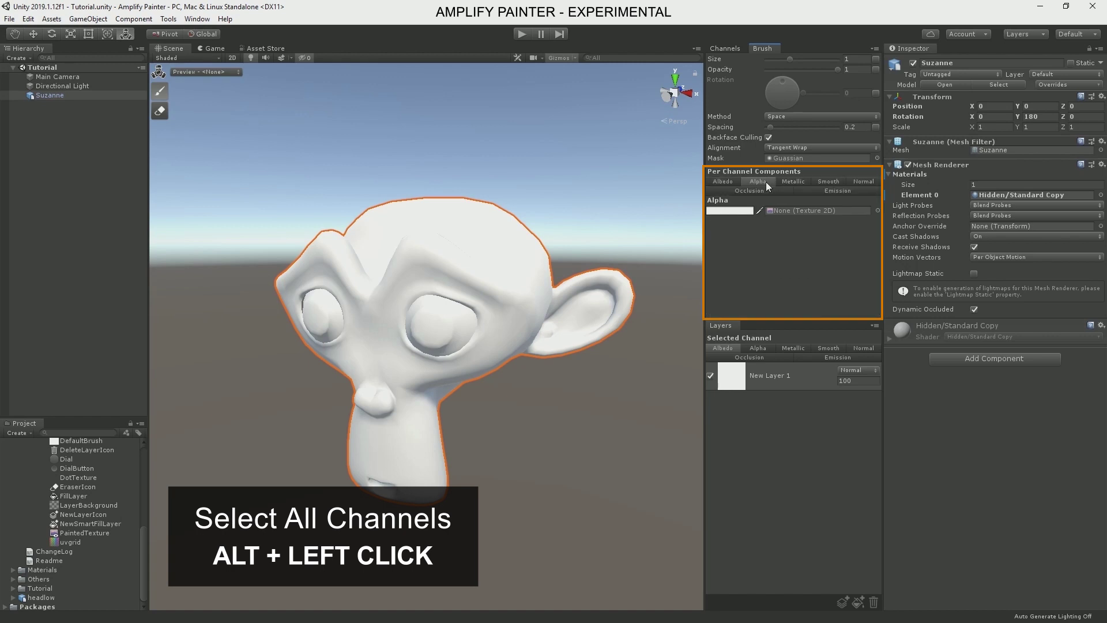
left_click(719, 180)
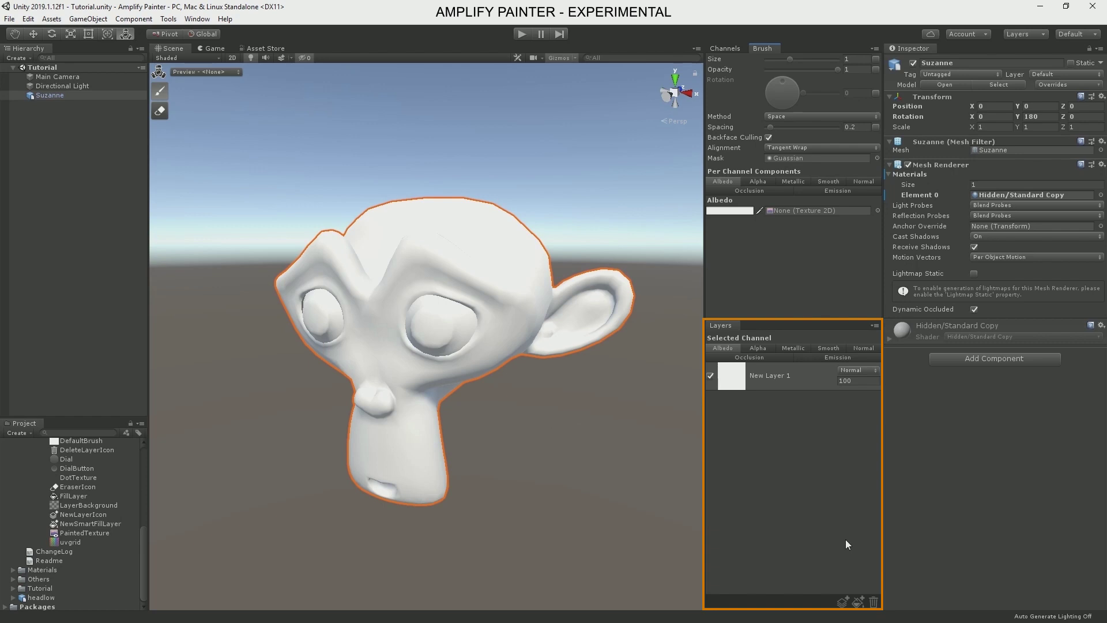
Replace the existing Albedo layer with a new empty layer named "Base fur"
left_click(873, 602)
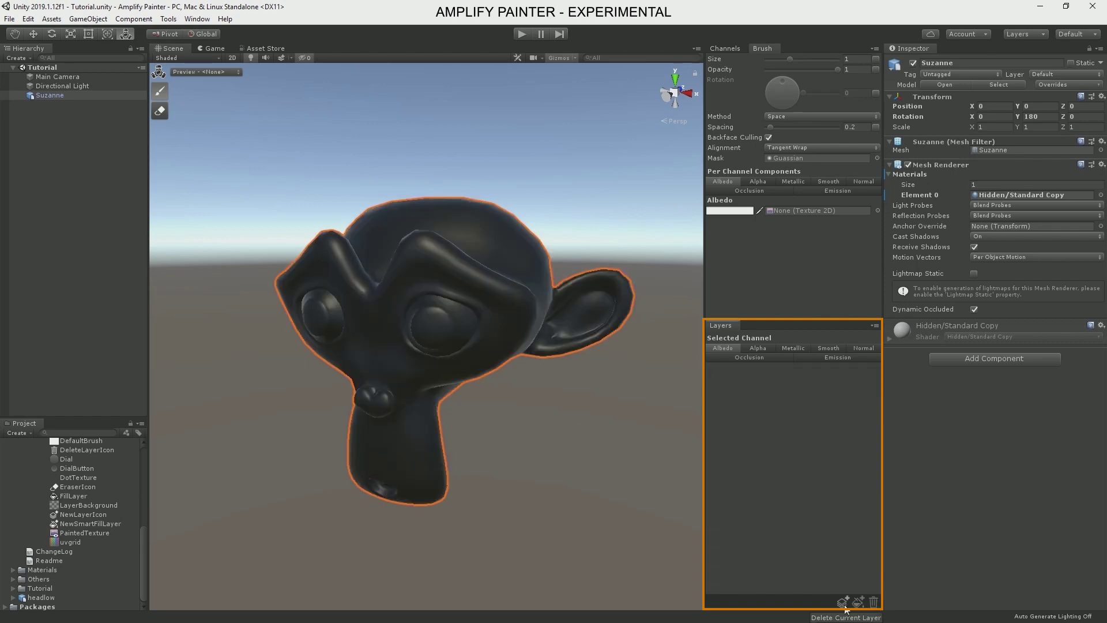
double_click(766, 376)
type("Base fur")
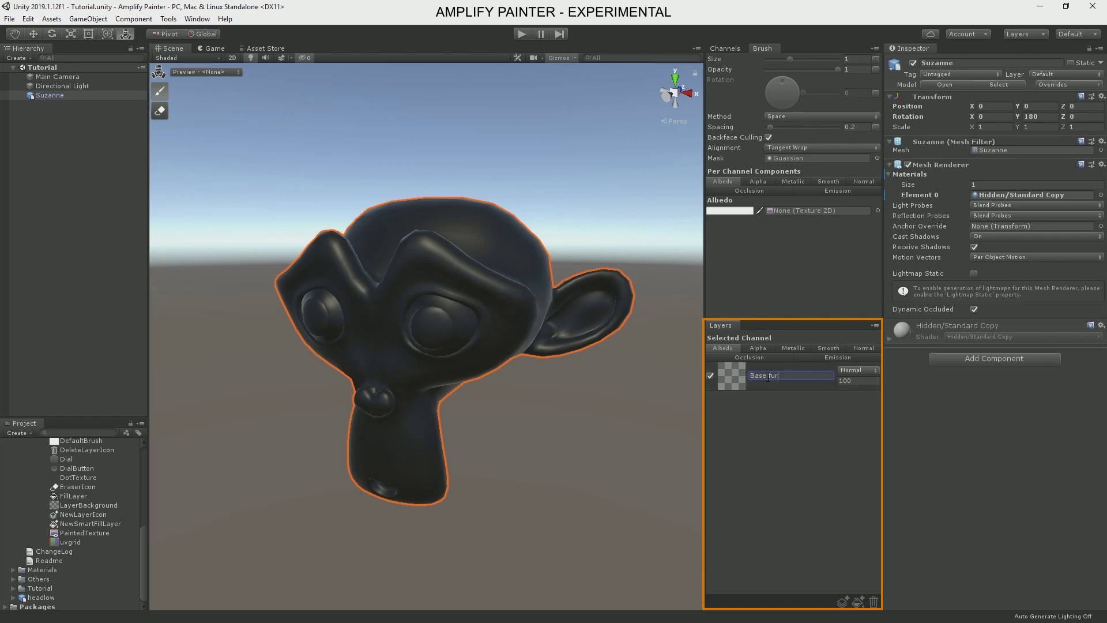
key("Return")
Replace the Smooth channel's layer with a new empty layer named "Base fur"
left_click(832, 349)
left_click(874, 602)
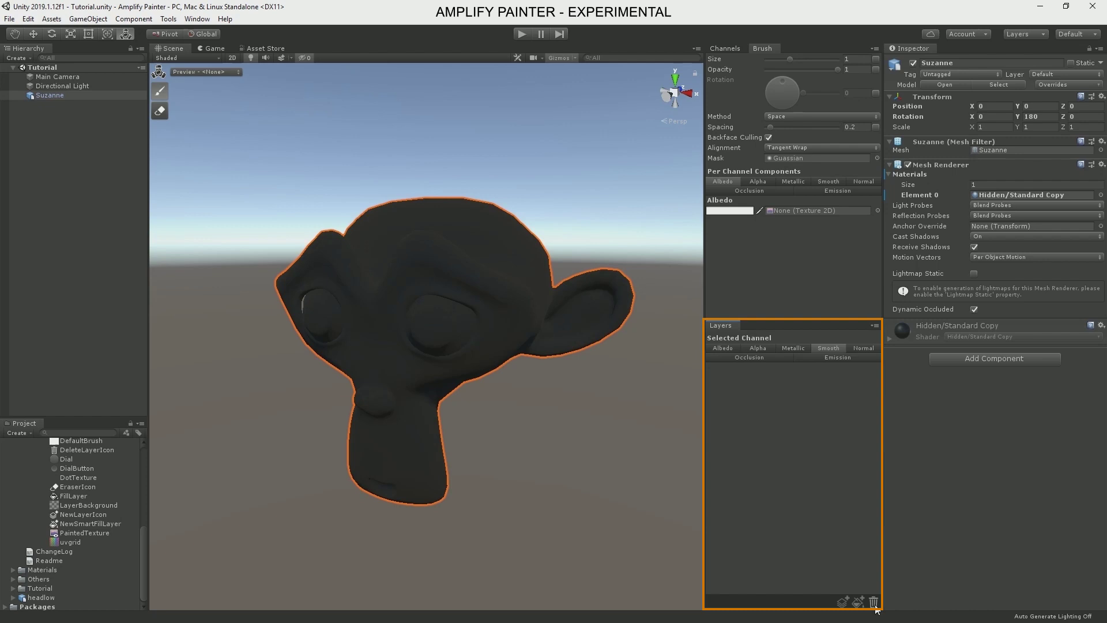
double_click(767, 378)
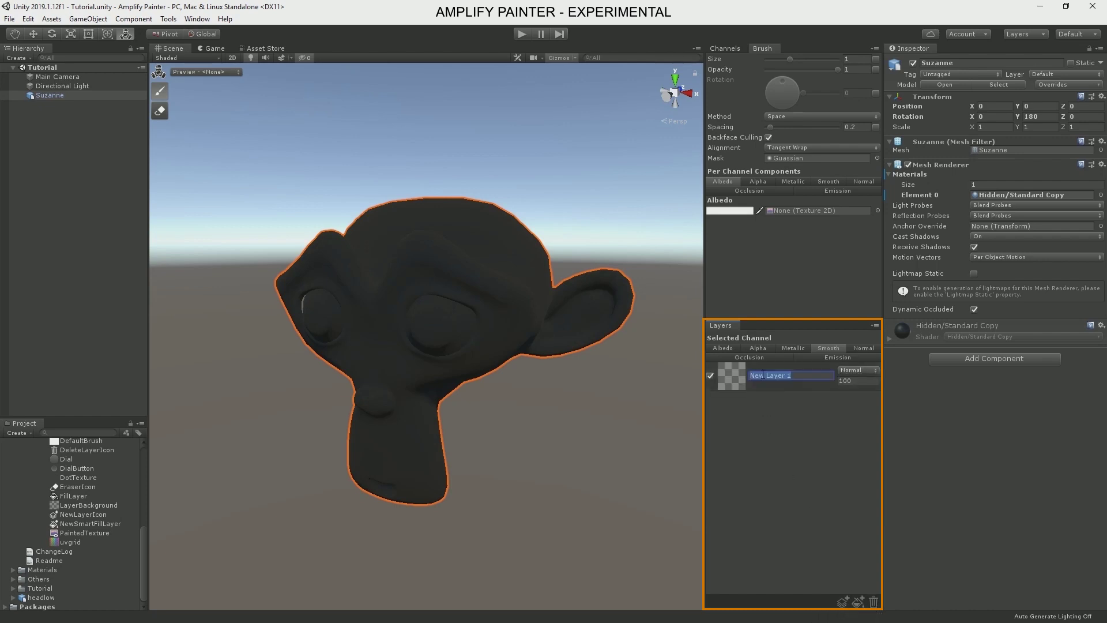
type("Base fur")
key("Return")
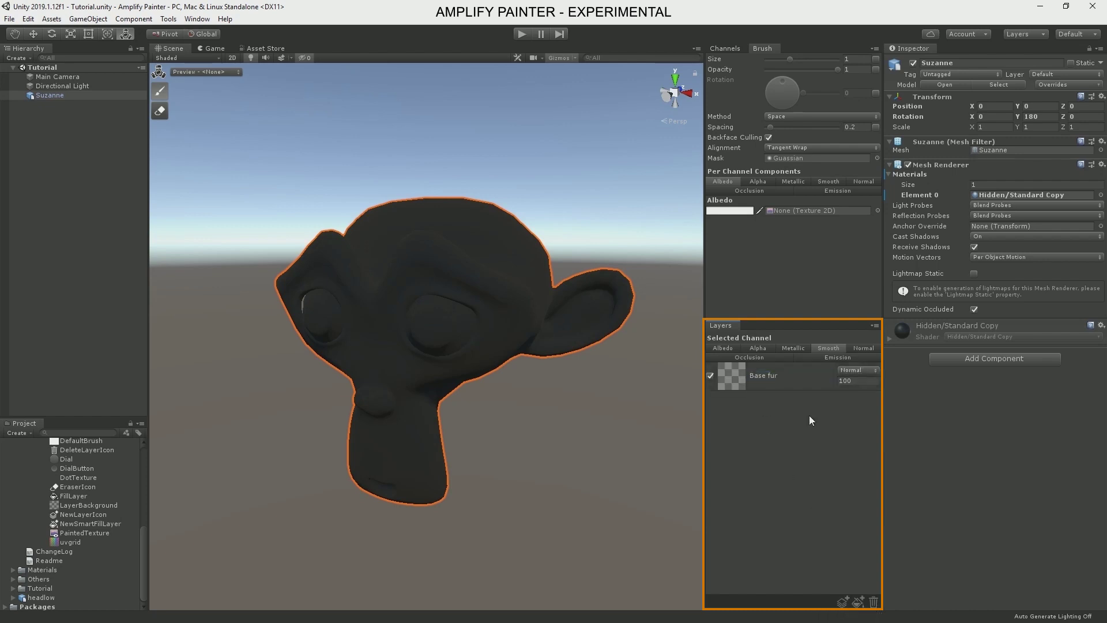
Include the Smooth channel in the brush alongside Albedo and set its value to a very dark grey
left_click(831, 181, "shift")
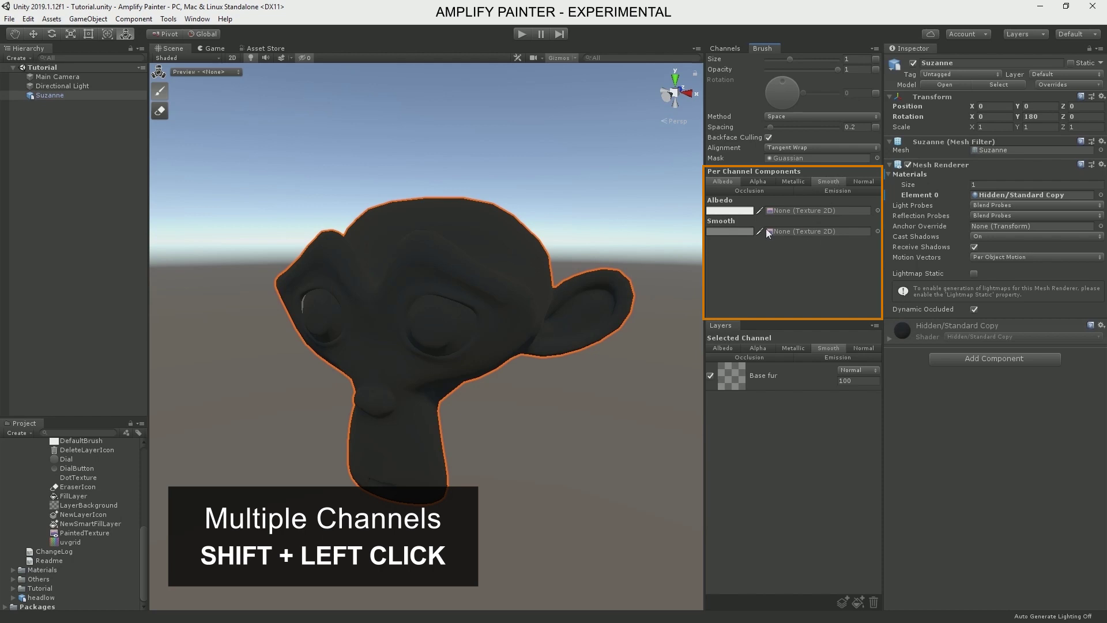
left_click(732, 231)
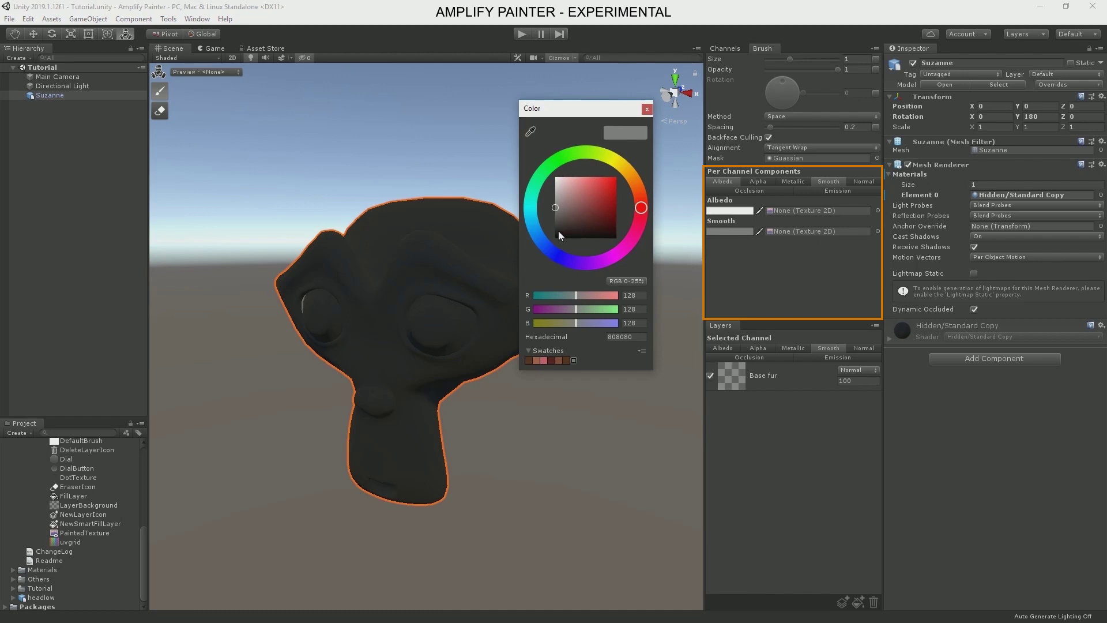
left_click_drag(558, 230, 547, 231)
left_click(648, 110)
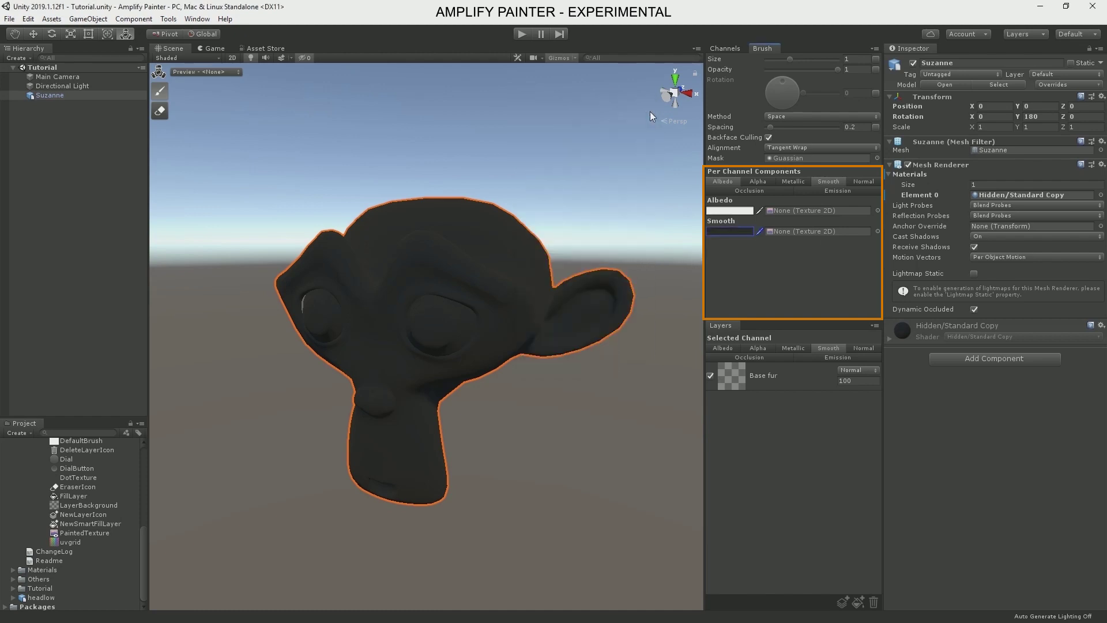
Set the brush's Albedo colour to the dark brown swatch (4D2B11) and switch the layers to the Albedo channel
left_click(731, 211)
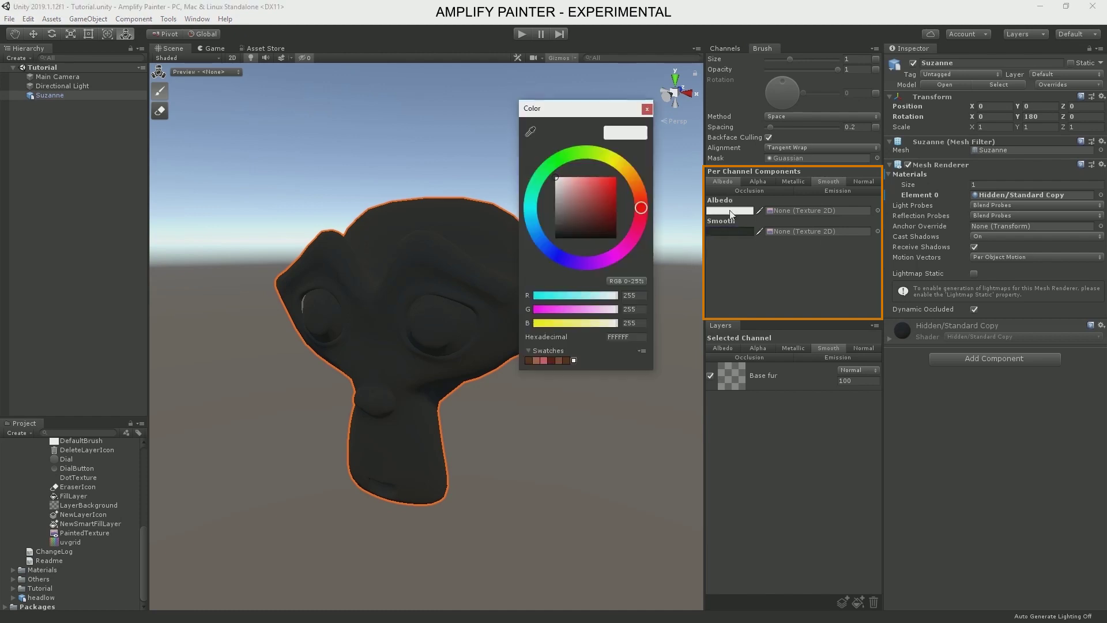
left_click(528, 360)
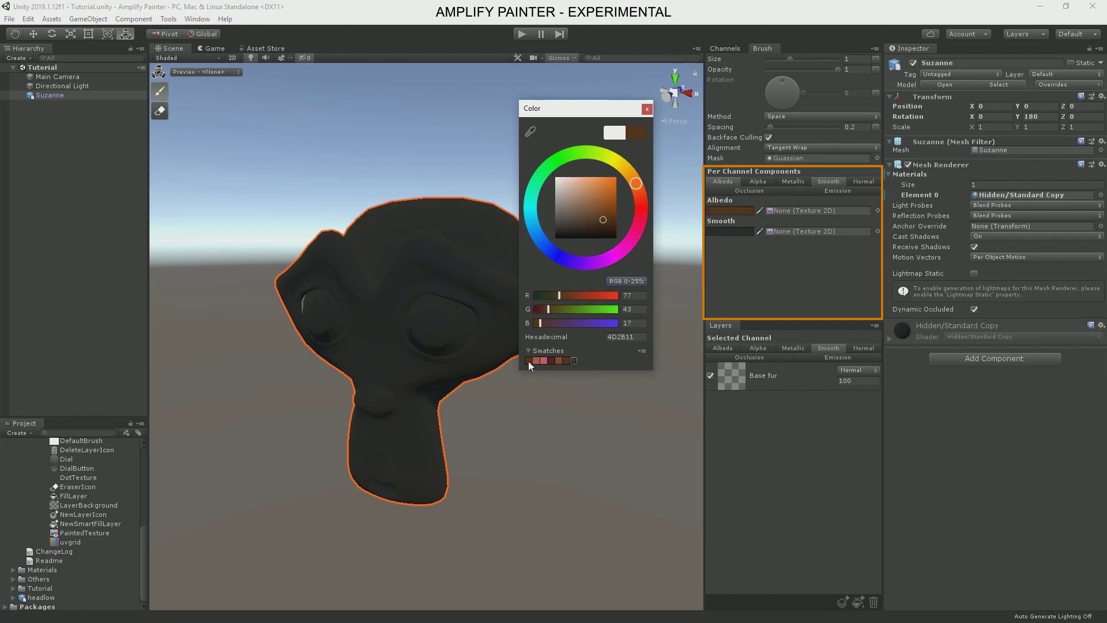
left_click(727, 348)
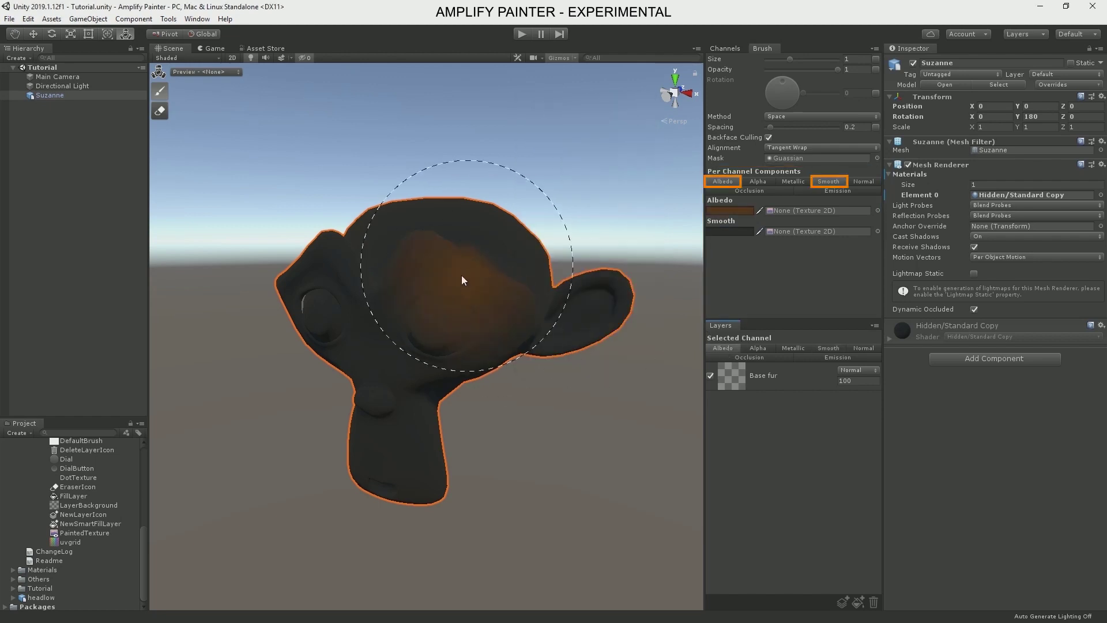
Enlarge the brush to about 1.72 and paint the whole Suzanne model brown on the Base fur layer
mouse_move(462, 291)
left_mouse_down("alt")
mouse_move(475, 309)
mouse_move(660, 307)
mouse_move(431, 309)
left_mouse_up("alt")
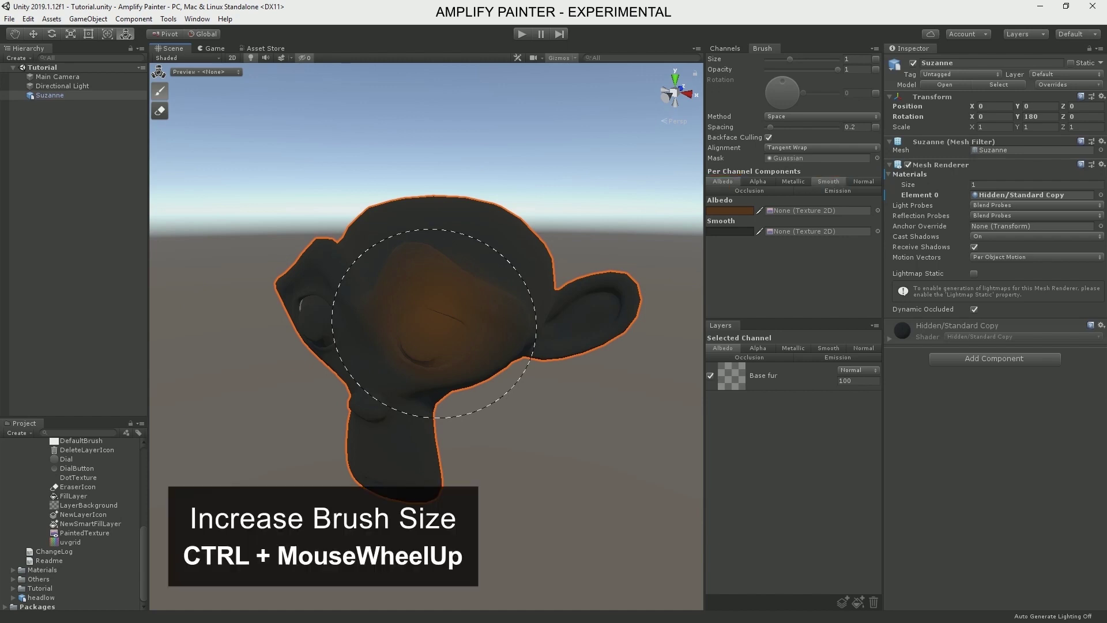
scroll(434, 323, "up", 5, "ctrl")
scroll(435, 321, "up", 1, "ctrl")
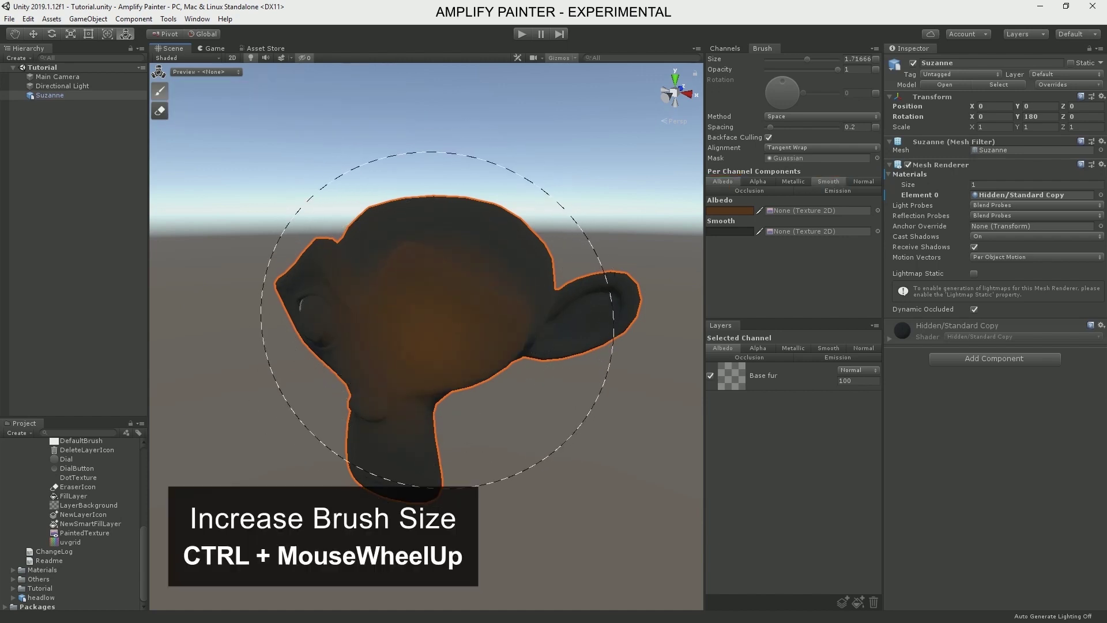
mouse_move(431, 339)
left_mouse_down()
mouse_move(455, 260)
mouse_move(528, 213)
mouse_move(563, 296)
mouse_move(432, 272)
mouse_move(358, 482)
mouse_move(346, 265)
mouse_move(611, 237)
left_mouse_up()
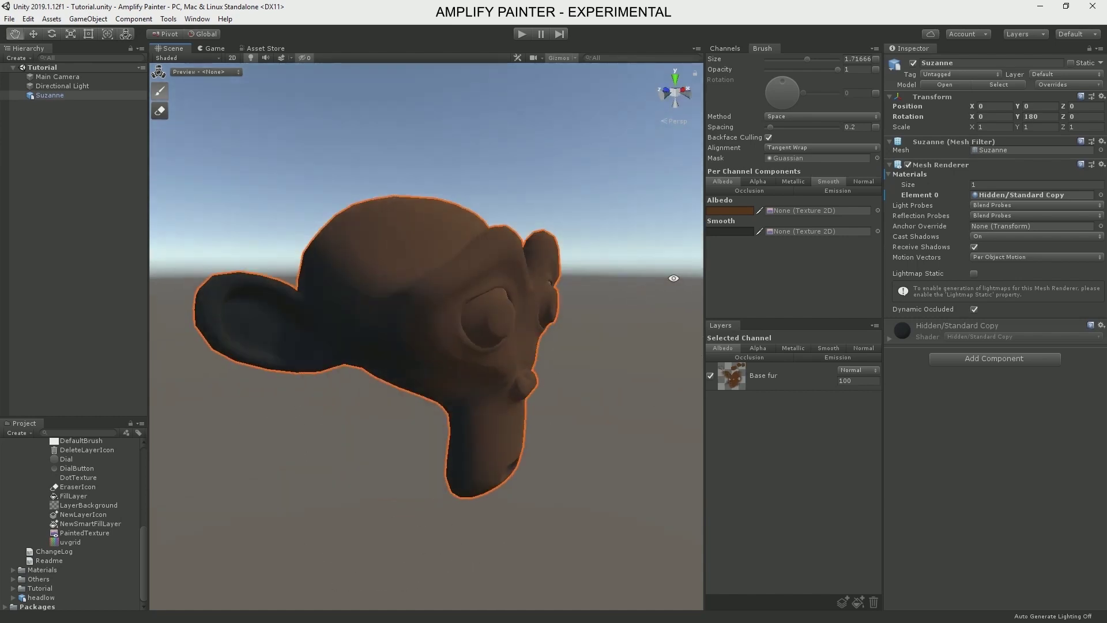
mouse_move(346, 294)
left_mouse_down()
mouse_move(277, 273)
mouse_move(490, 236)
left_mouse_up()
mouse_move(548, 277)
left_mouse_down()
mouse_move(292, 309)
mouse_move(573, 356)
mouse_move(484, 398)
left_mouse_up()
mouse_move(472, 346)
left_mouse_down()
mouse_move(444, 301)
mouse_move(496, 312)
left_mouse_up()
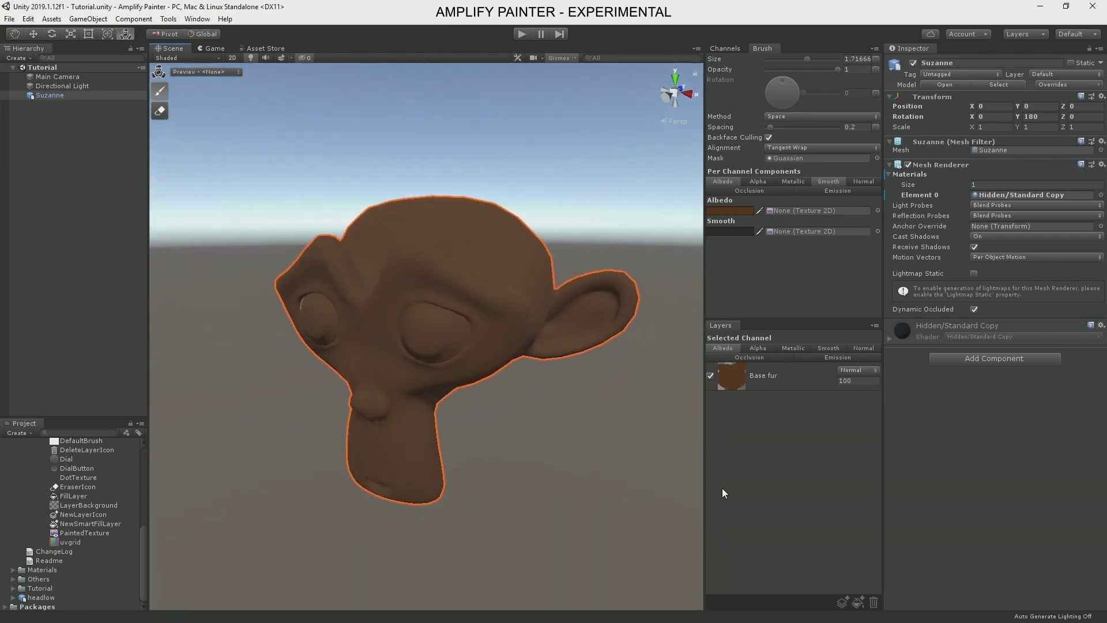
Add a new layer named "Skin" above Base fur in both the Albedo and Smooth channels
left_click(842, 601)
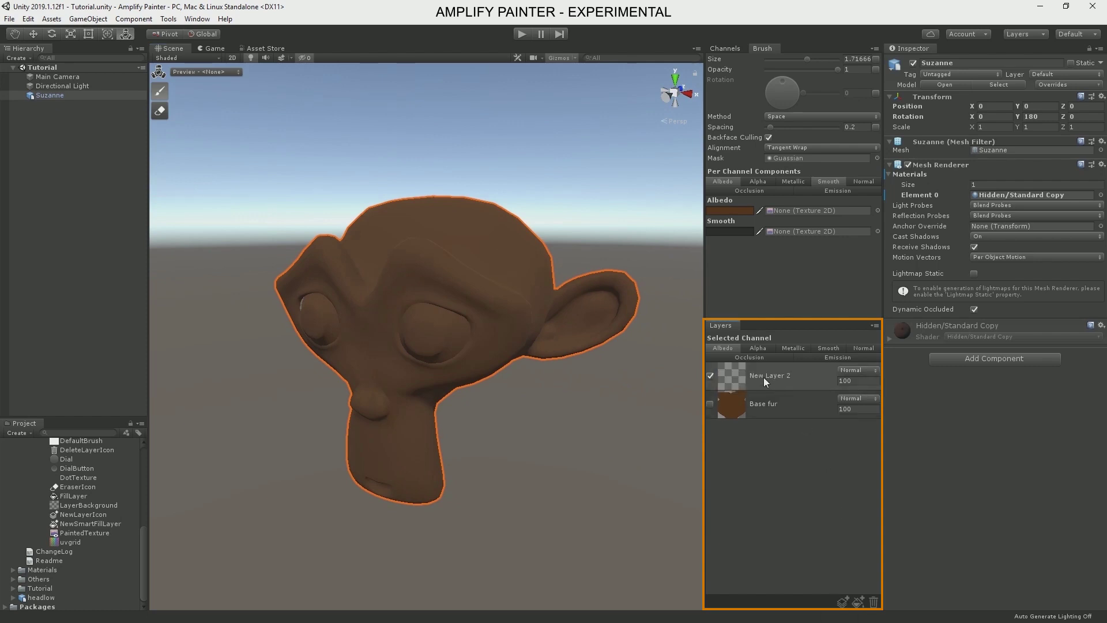
type("Skin")
key("Return")
left_click(828, 348)
left_click(842, 602)
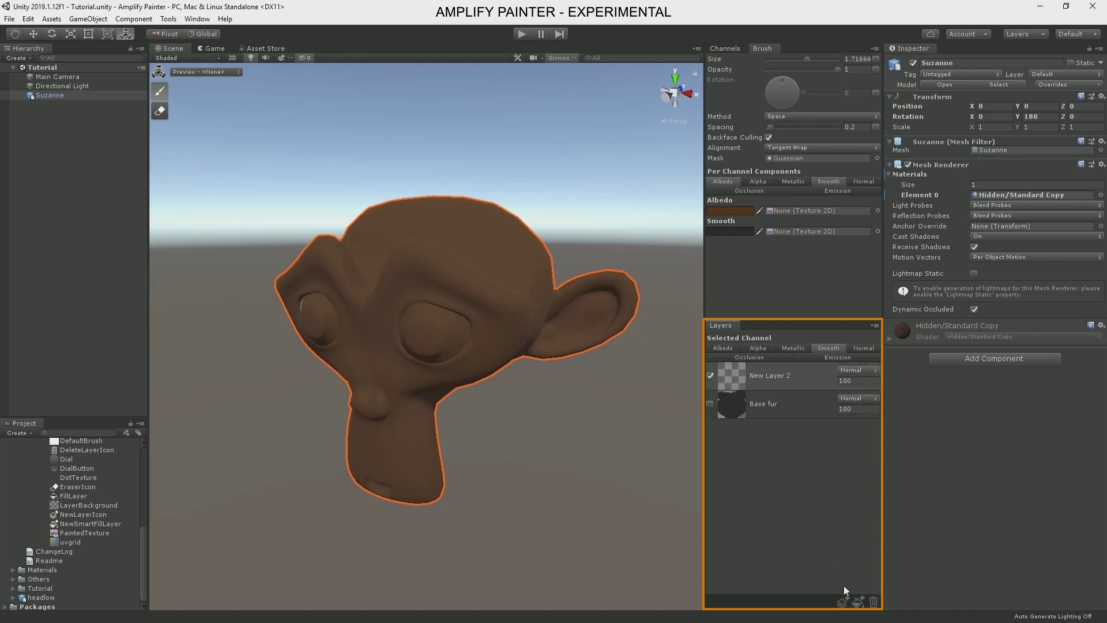
type("Skin")
key("Return")
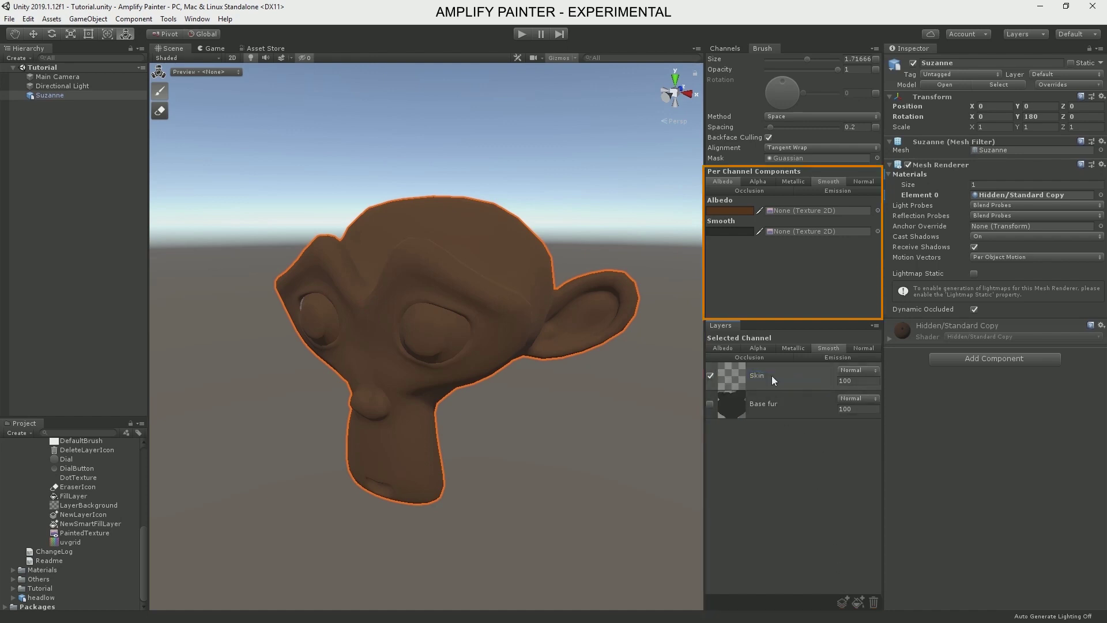
Set the brush's Albedo colour to the light reddish-brown skin swatch
left_click(730, 210)
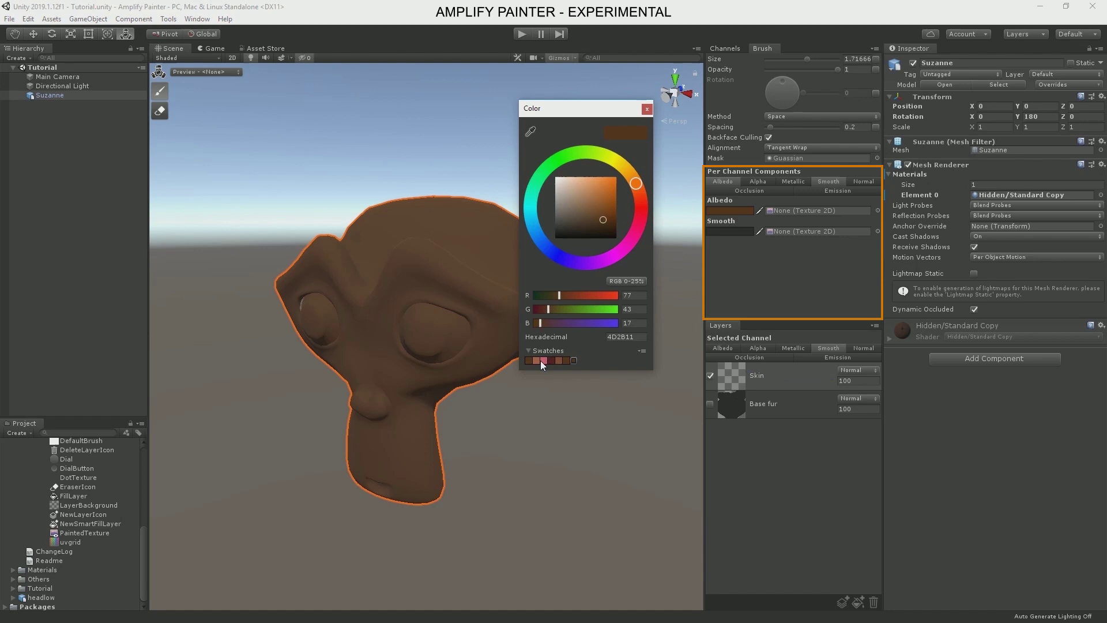
left_click(538, 361)
left_click(648, 110)
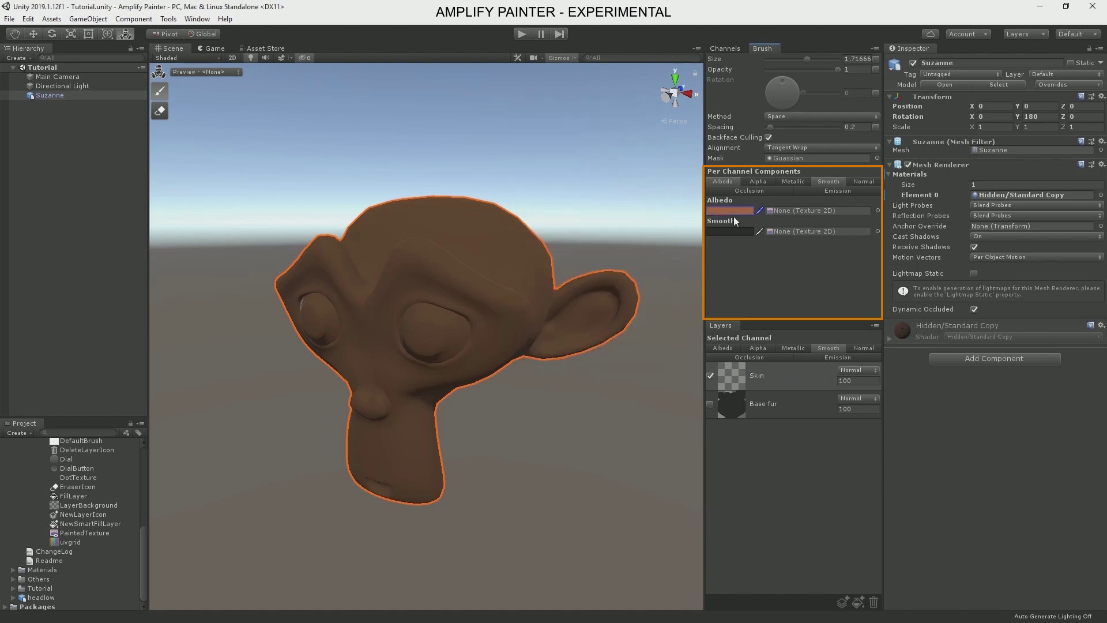
Save the brush's dark grey Smooth colour as a swatch, set Smooth to mid grey (747474) and save that too
left_click(737, 231)
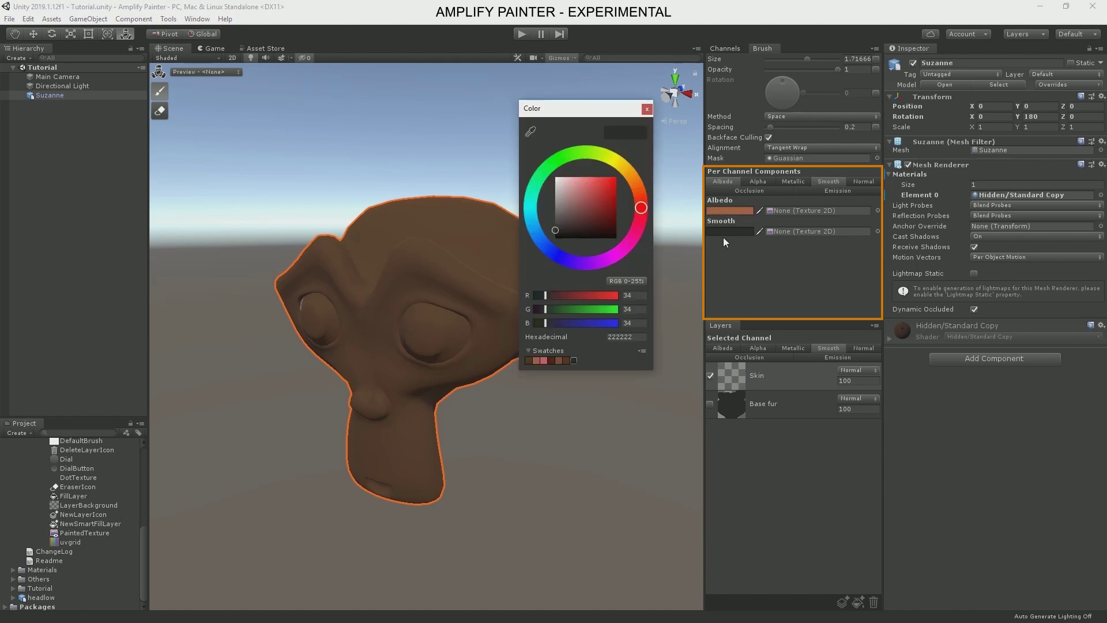
left_click(574, 363)
left_click(555, 211)
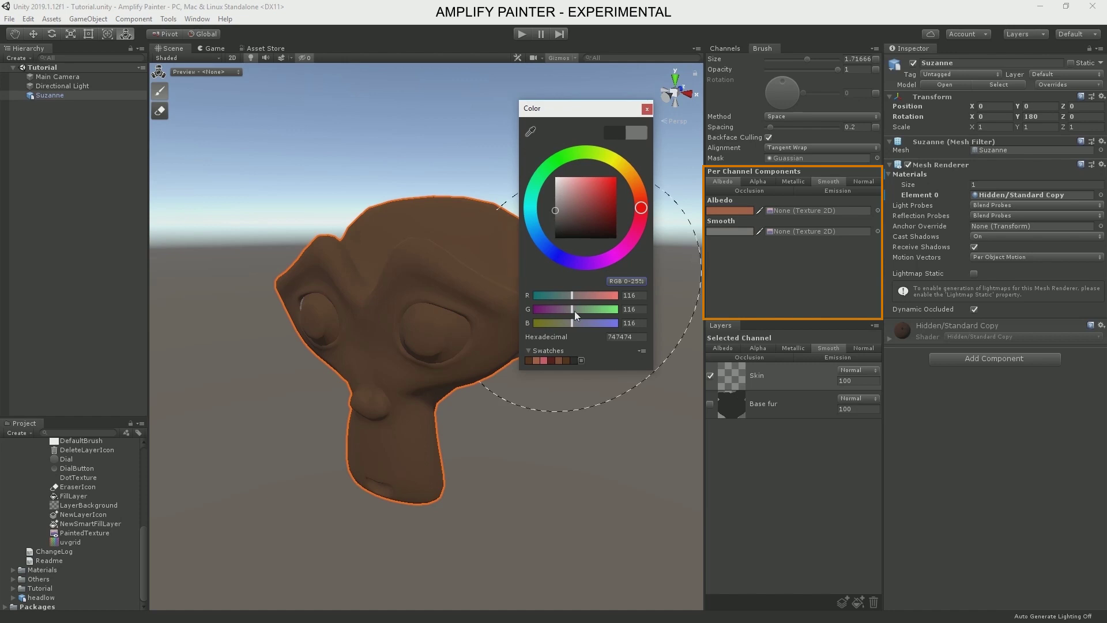
left_click(580, 361)
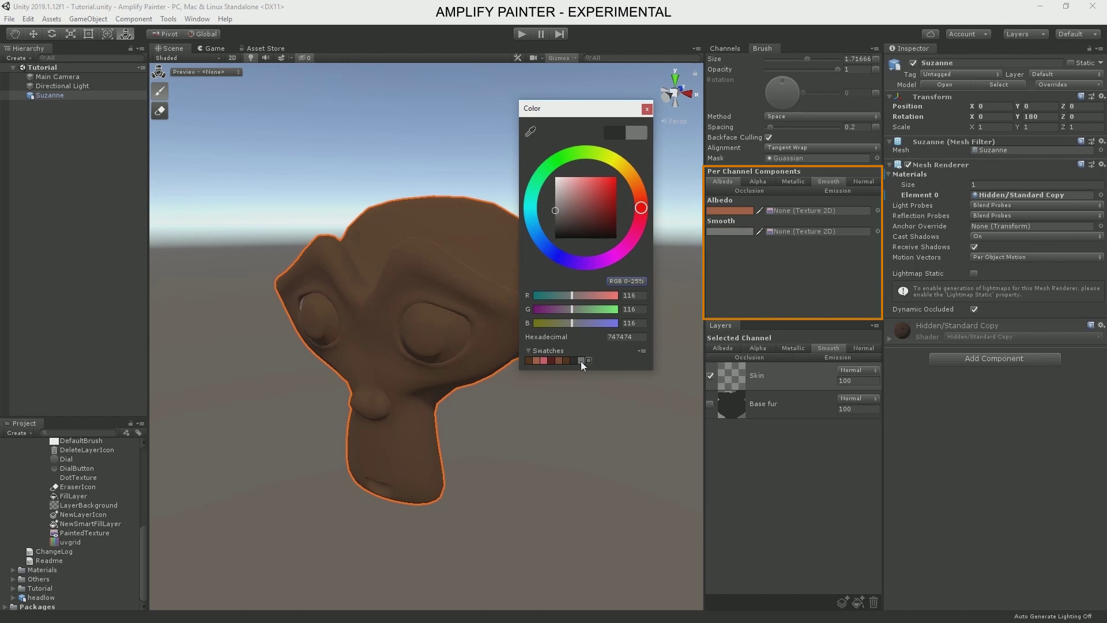
left_click(647, 109)
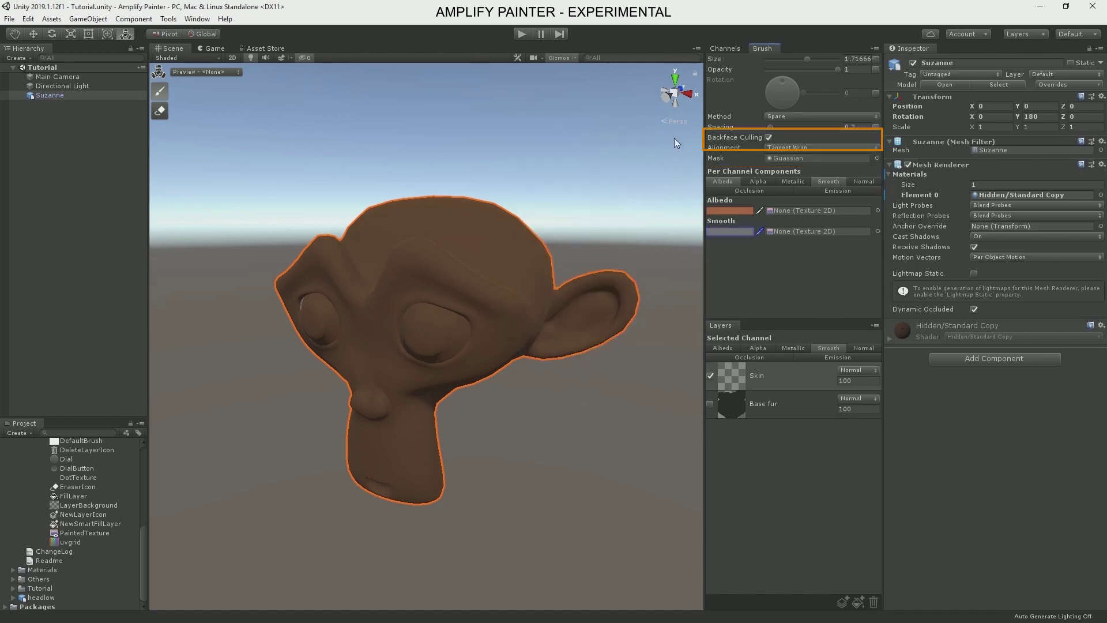
Turn off the brush's backface culling and reduce its size to about 0.43 over the model's nose
left_click(769, 137)
mouse_move(431, 359)
left_mouse_down("alt")
mouse_move(477, 293)
mouse_move(500, 289)
left_mouse_up("alt")
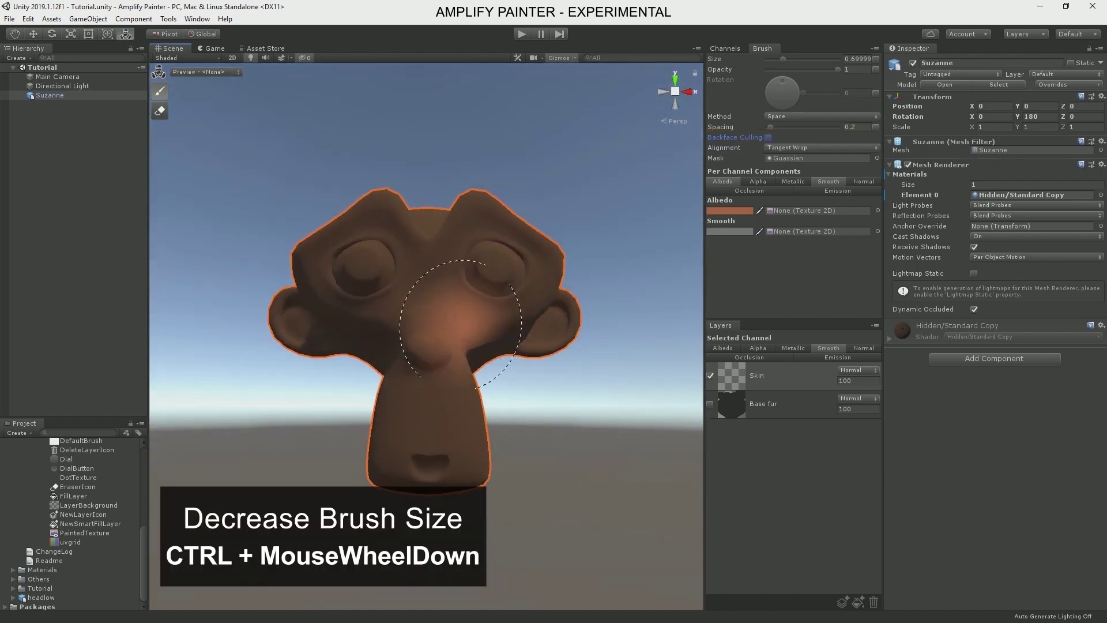
scroll(414, 315, "down", 4, "ctrl")
scroll(425, 311, "down", 4, "ctrl")
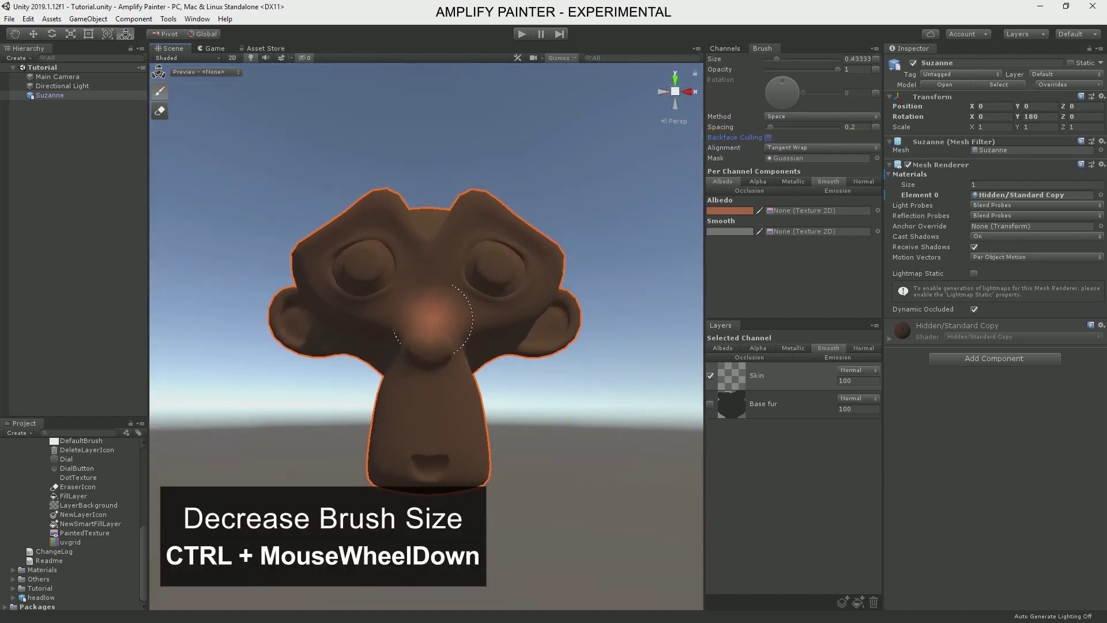
left_click_drag(433, 315, 423, 369, "alt")
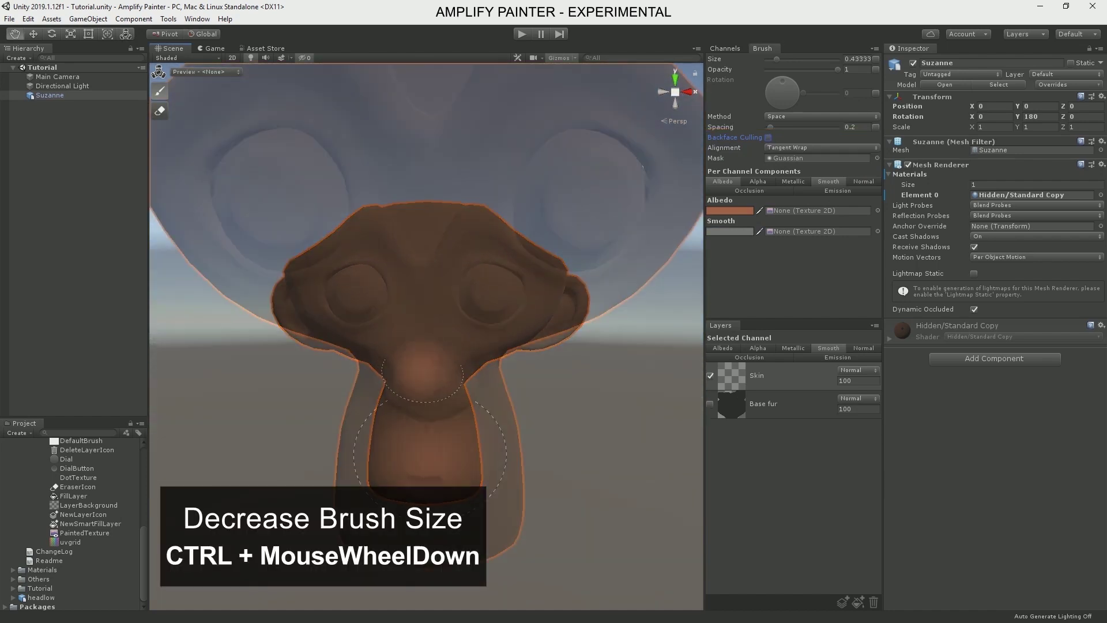
Set the brush opacity to 0.275 and paint the skin colour over the nose, muzzle and area around the eyes
left_click_drag(839, 70, 786, 69)
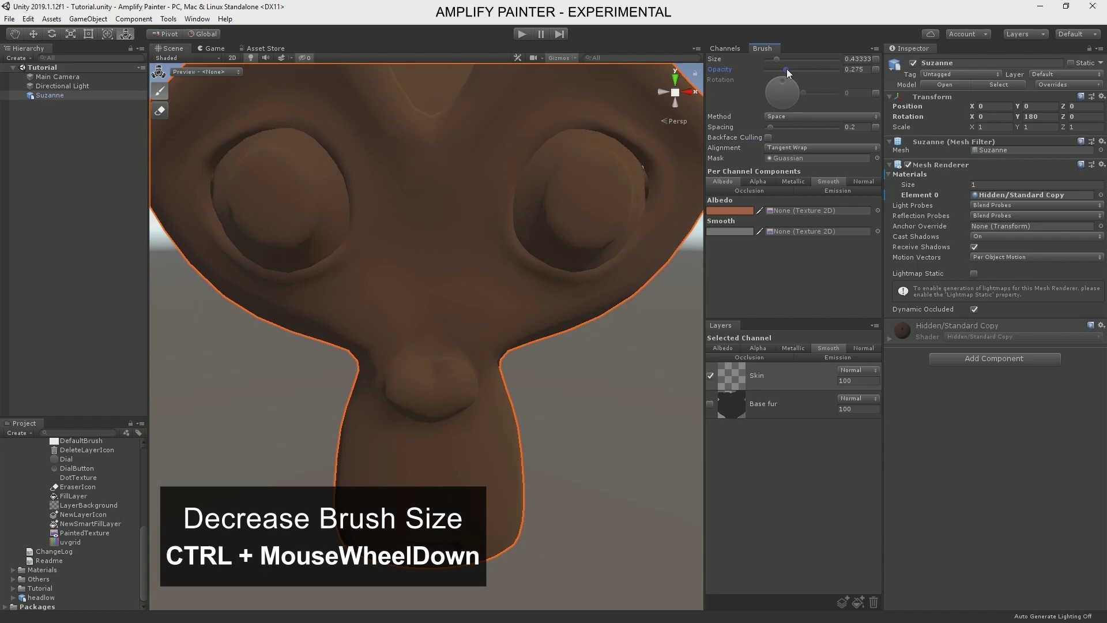
scroll(444, 426, "down", 3)
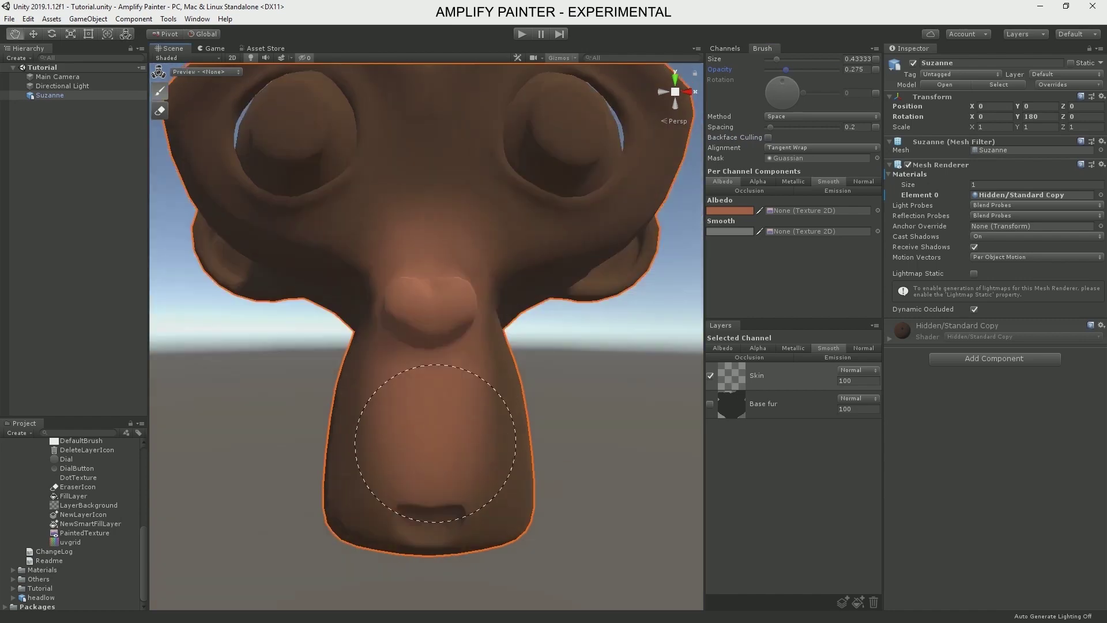
mouse_move(429, 401)
left_mouse_down()
mouse_move(453, 465)
mouse_move(487, 470)
left_mouse_up()
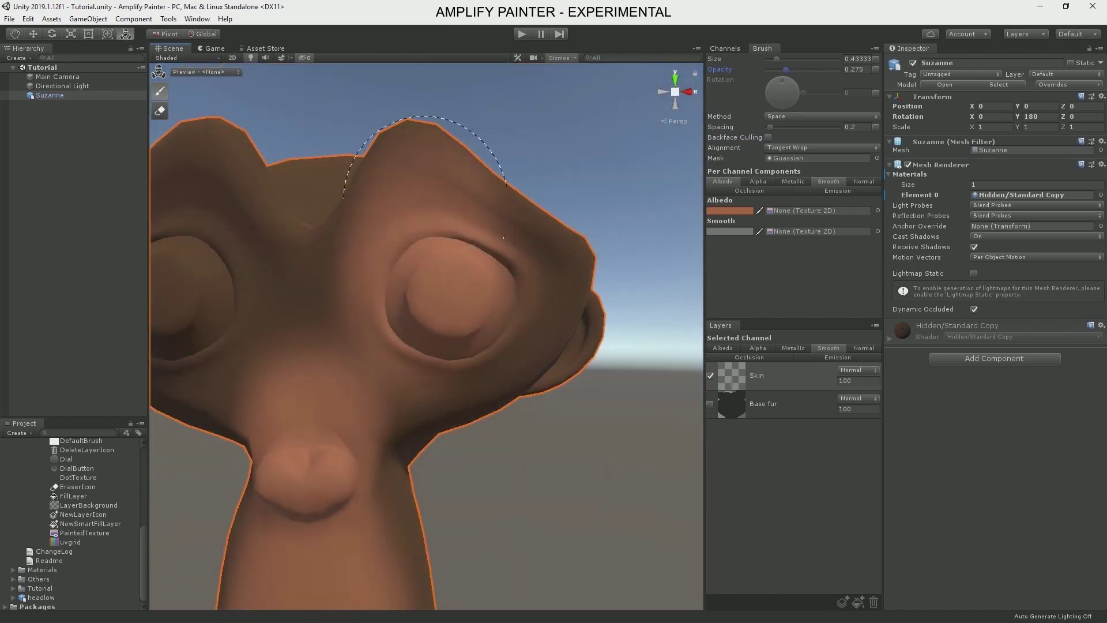
left_click_drag(410, 340, 354, 366)
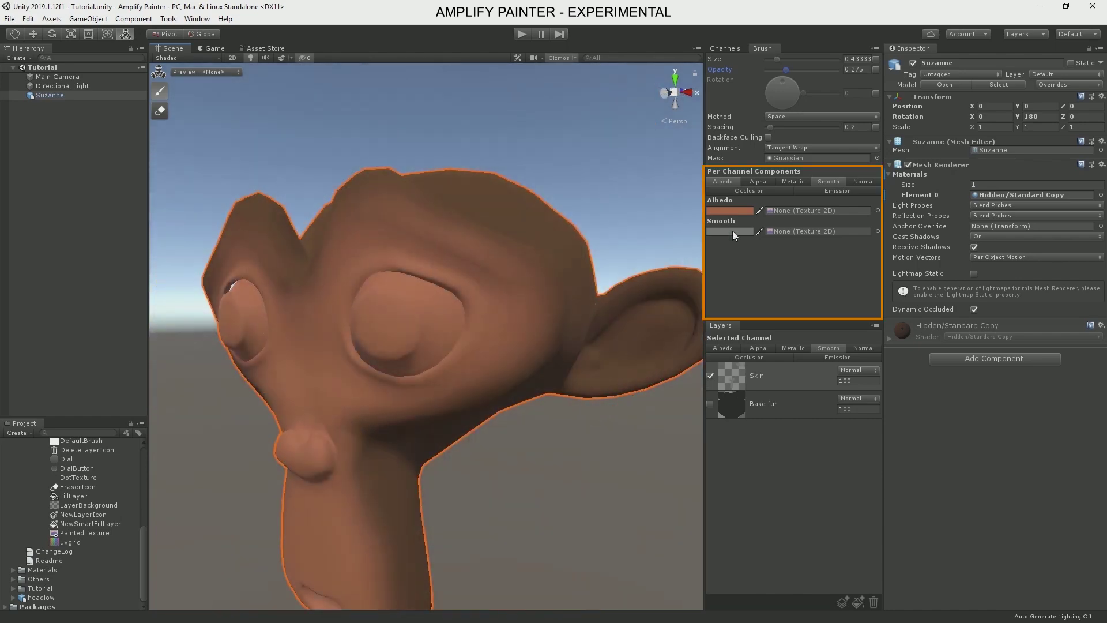
Paint the skin colour inside both ears with a brown Smooth swatch, backface culling on and brush size about 0.23
left_click(729, 231)
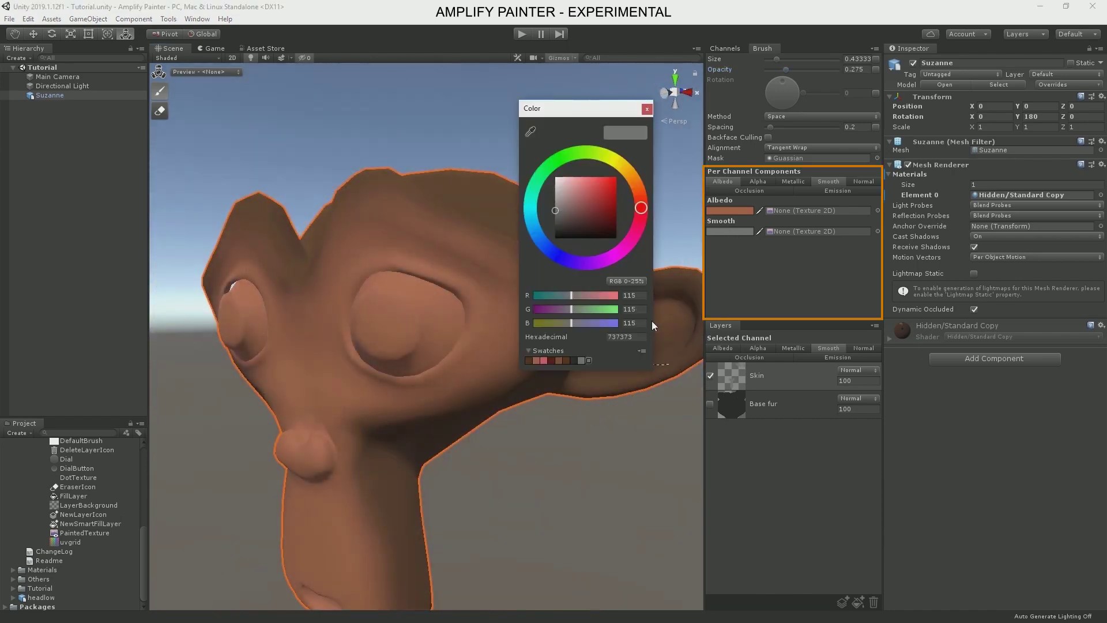
left_click(574, 362)
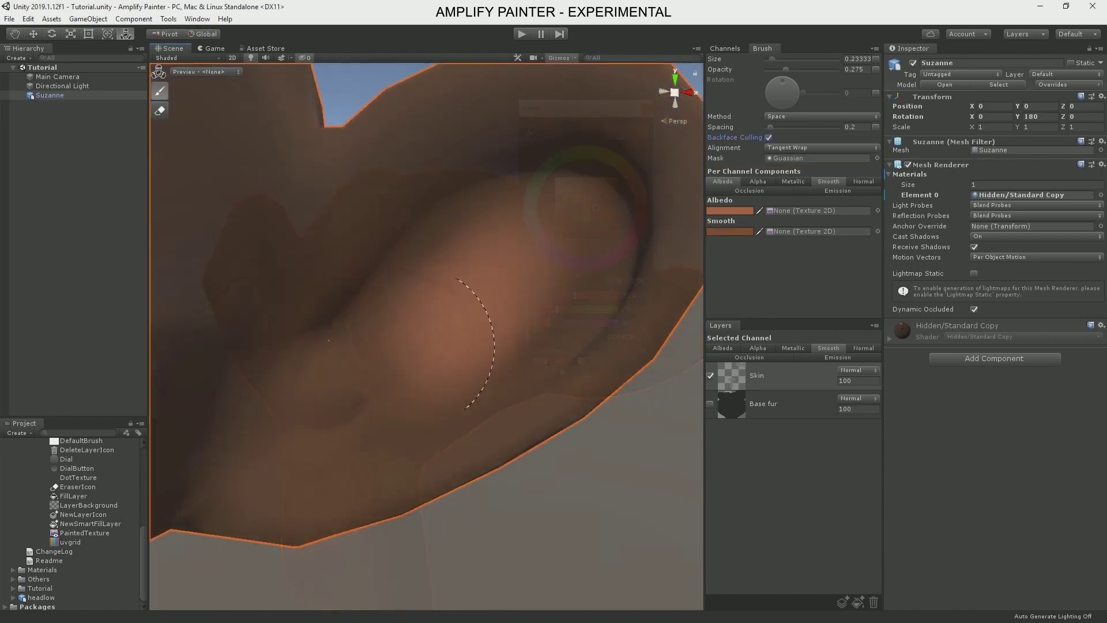
mouse_move(461, 323)
left_mouse_down()
mouse_move(508, 311)
mouse_move(564, 265)
mouse_move(522, 349)
left_mouse_up()
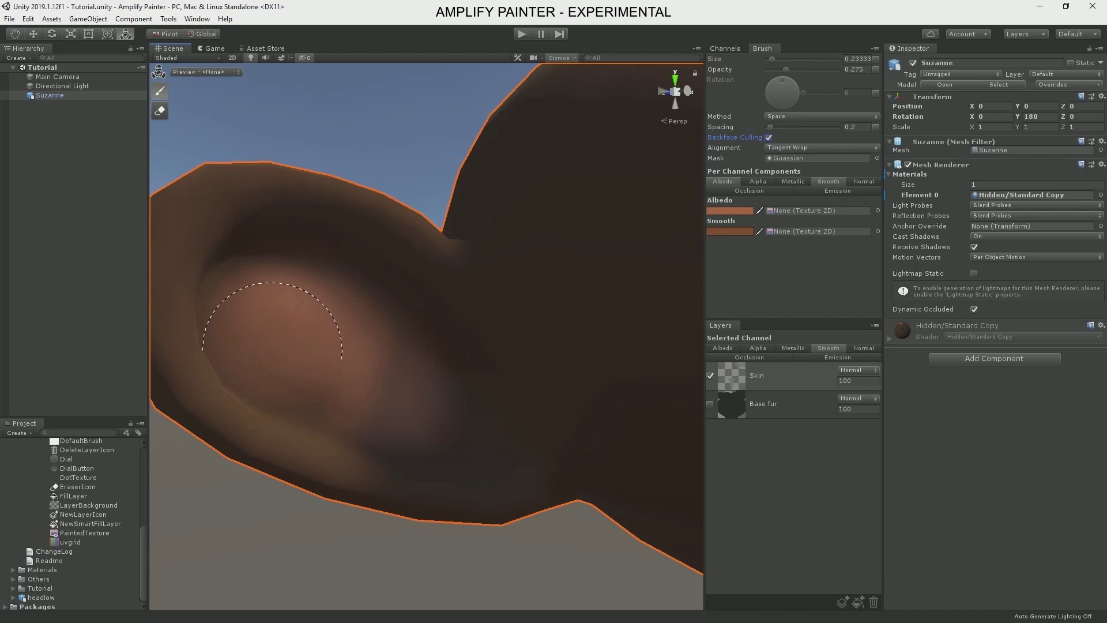
left_click_drag(277, 331, 326, 312)
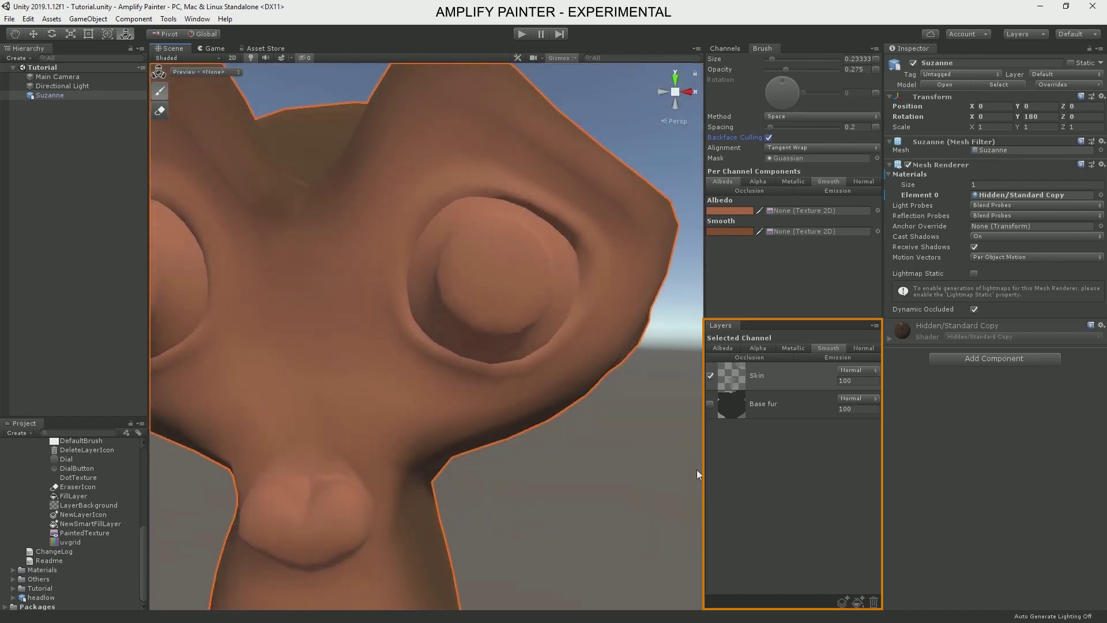
Add a new layer above Skin in the Smooth and Albedo channels, naming the Albedo one "Eyes"
left_click(842, 603)
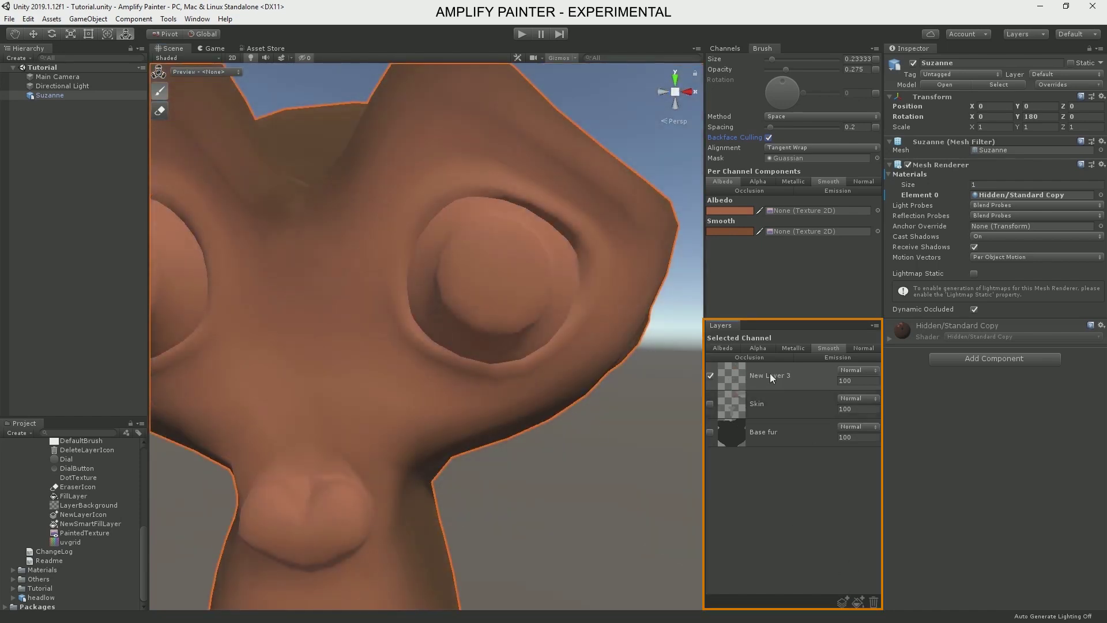
left_click(731, 348)
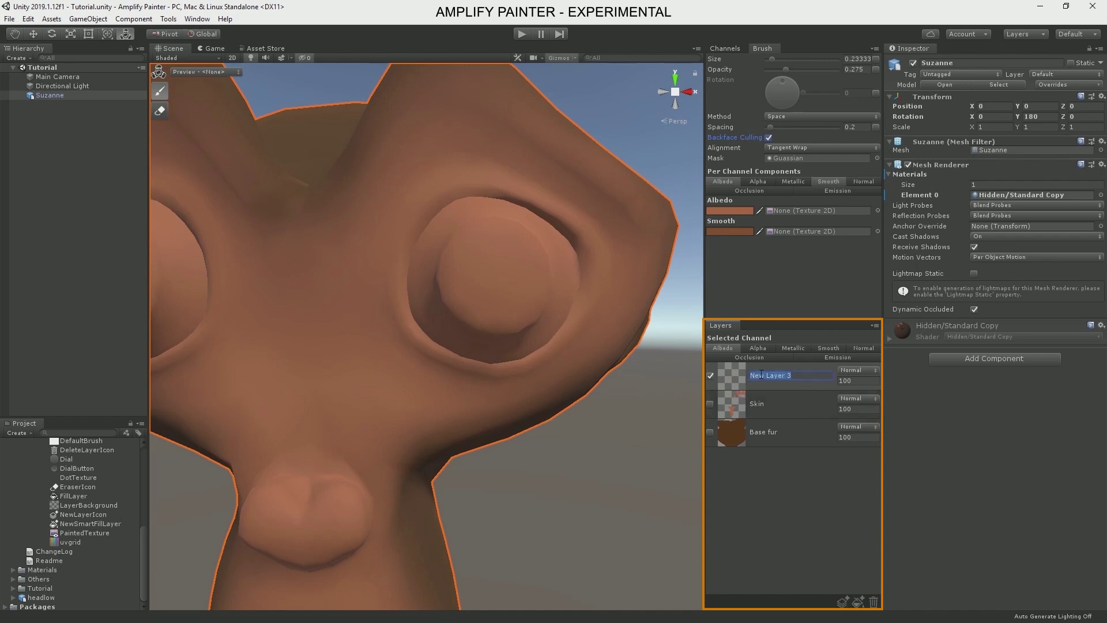
type("Eyes")
key("Return")
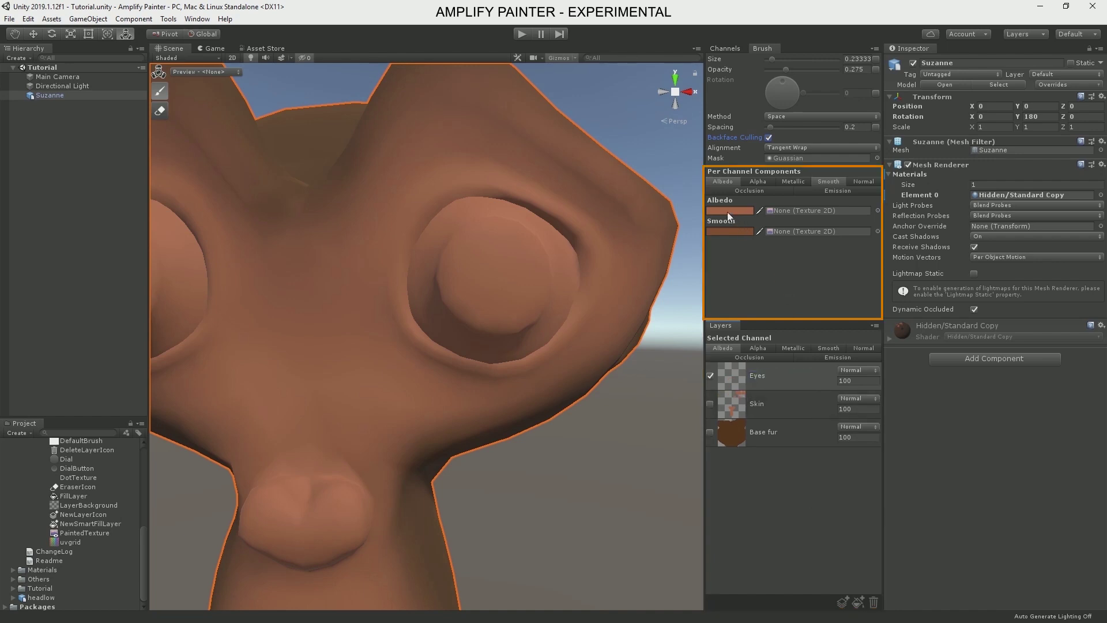
Set the brush's Albedo colour to white (FFFFFF) and its Smooth colour to light grey (DEDEDE)
left_click(728, 213)
left_click_drag(576, 216, 509, 112)
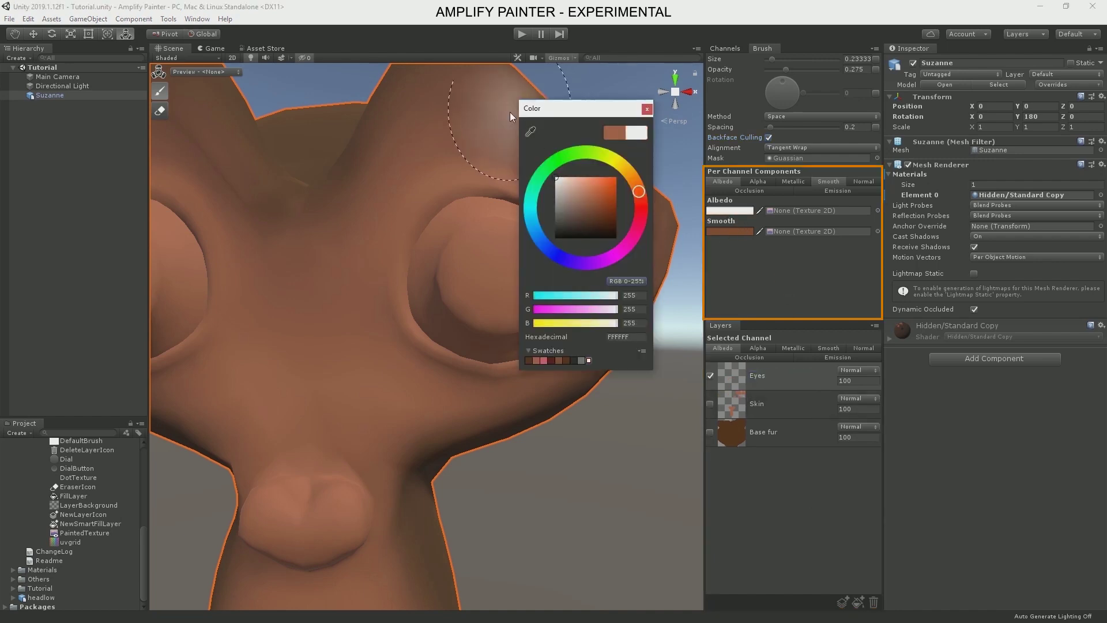
left_click(646, 109)
left_click(750, 231)
left_click_drag(565, 190, 549, 185)
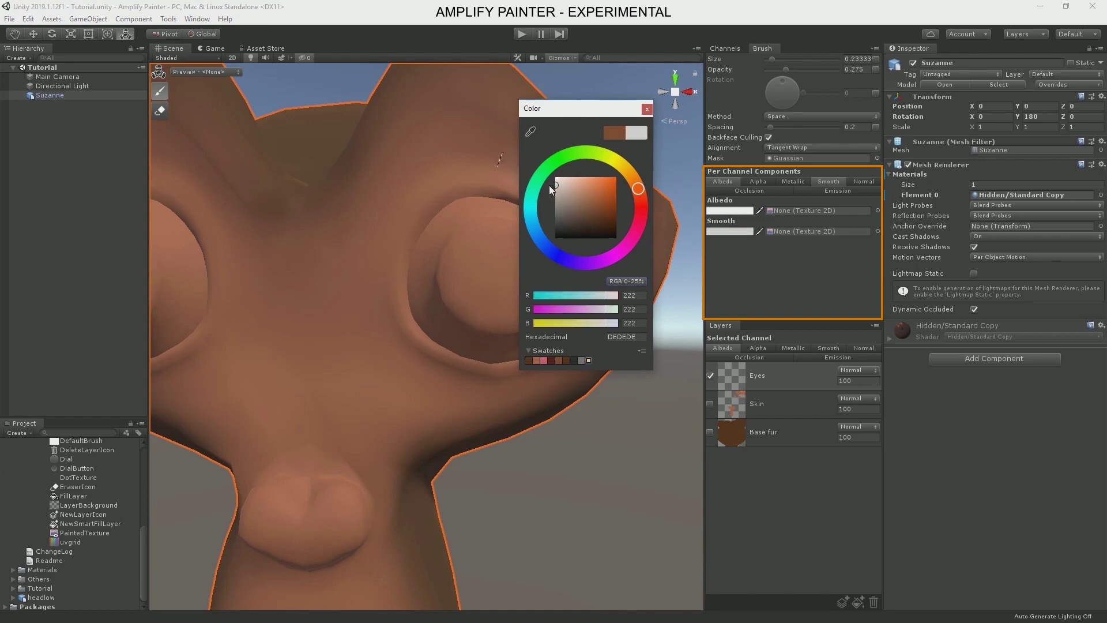
left_click(646, 109)
Change the brush alignment to UV and set its opacity to about 0.71
left_click(818, 147)
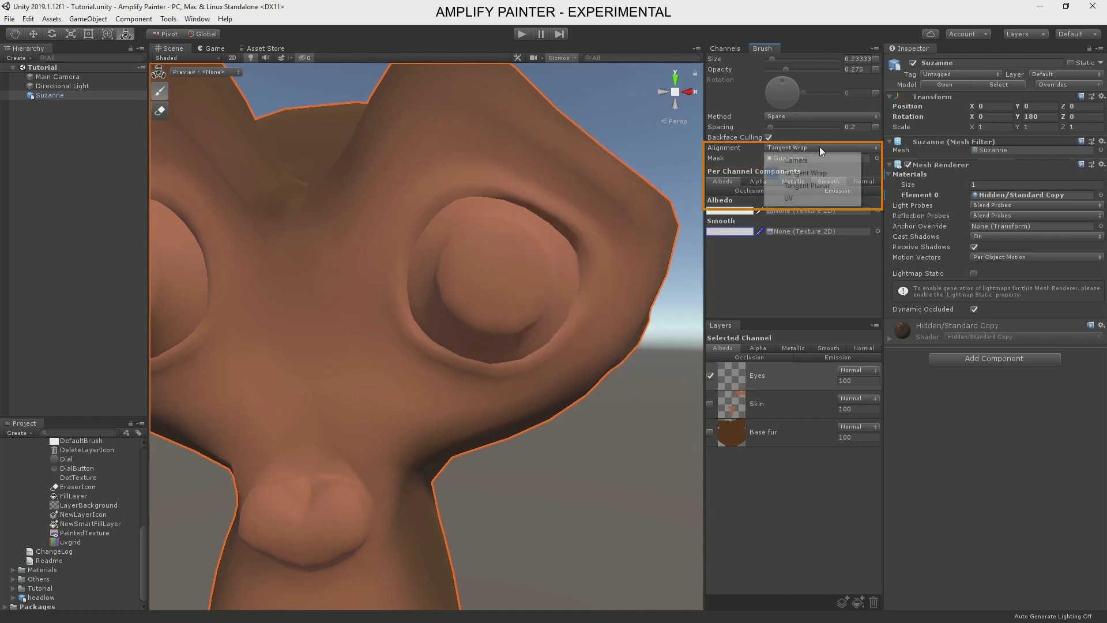
left_click(816, 195)
left_click_drag(828, 69, 817, 70)
Paint both eyeballs white on the Eyes layer with a brush size of about 0.07
left_click_drag(485, 271, 495, 260)
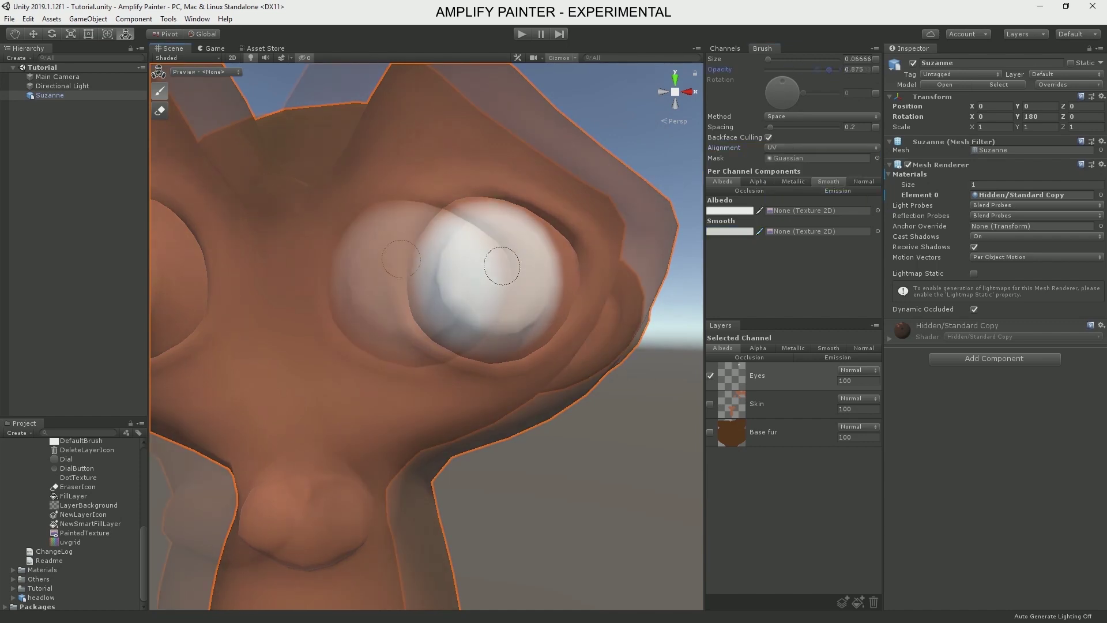
scroll(403, 276, "up", 3)
left_click_drag(401, 261, 367, 237)
left_click_drag(366, 237, 346, 248)
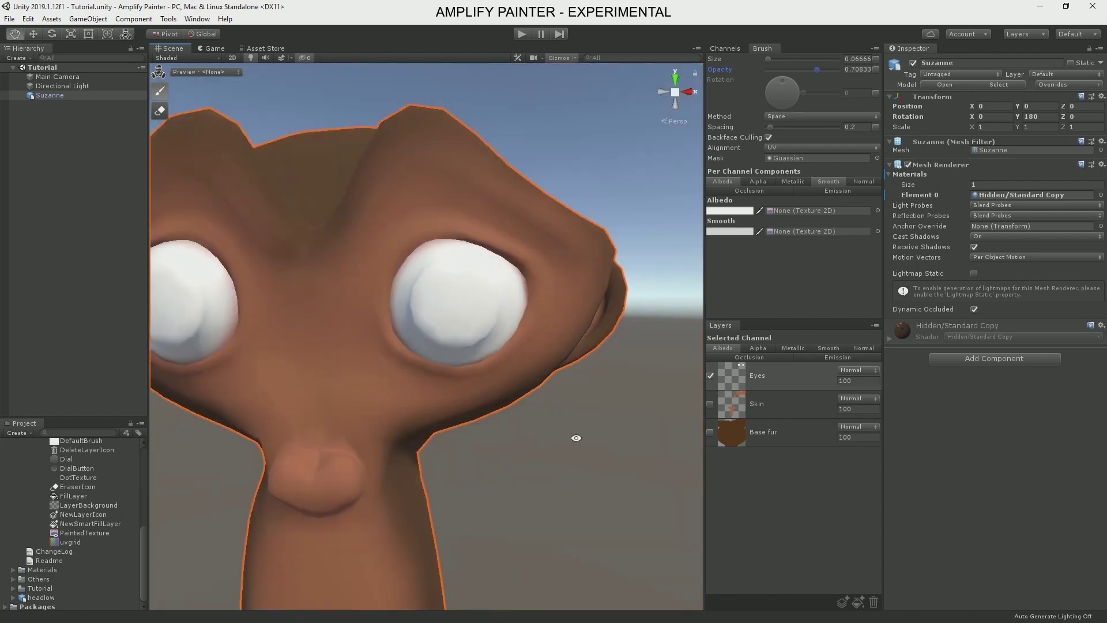
Set the brush opacity to 1 and use the Circle texture as its mask
left_click_drag(576, 438, 401, 339, "alt")
right_click_drag(401, 339, 594, 338, "alt")
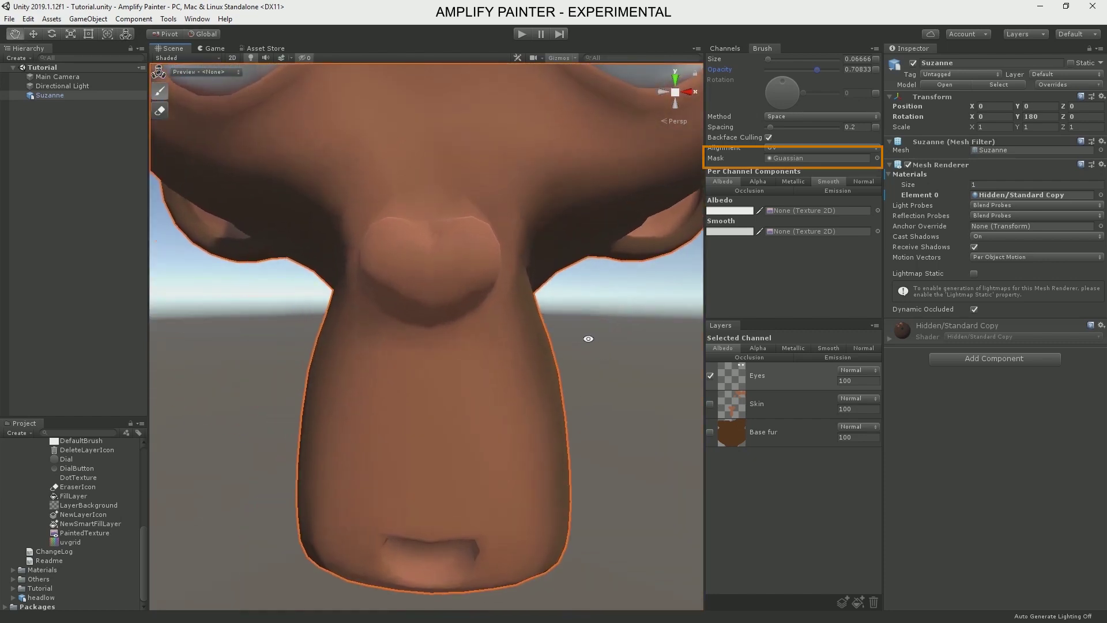
left_click(876, 70)
left_click(861, 157)
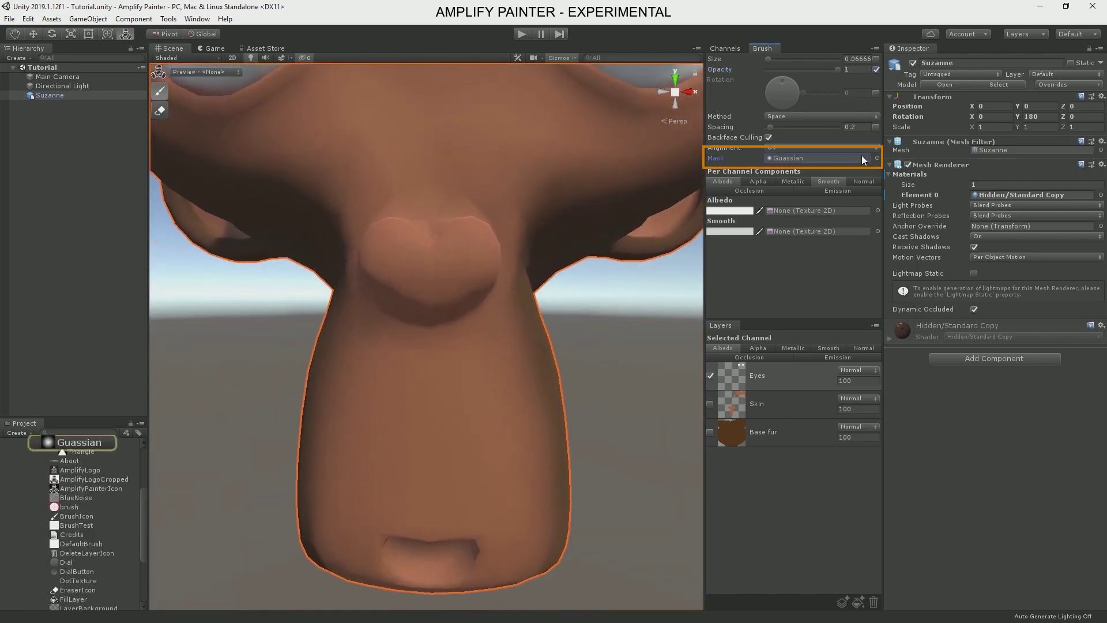
left_click_drag(143, 498, 143, 485)
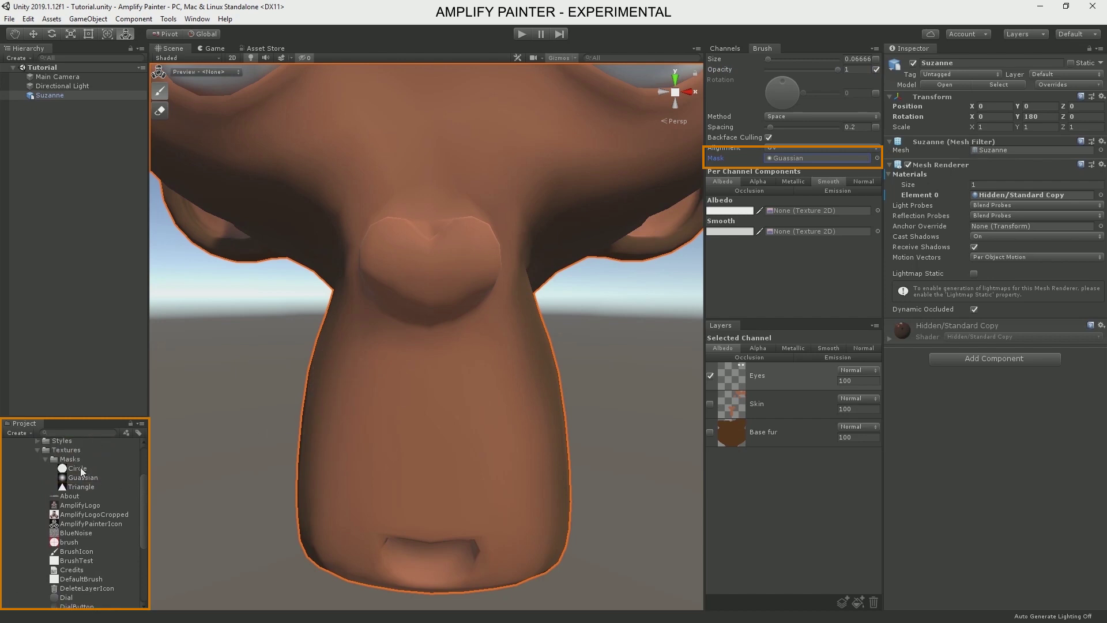
mouse_move(80, 470)
left_mouse_down()
mouse_move(833, 167)
mouse_move(822, 158)
left_mouse_up()
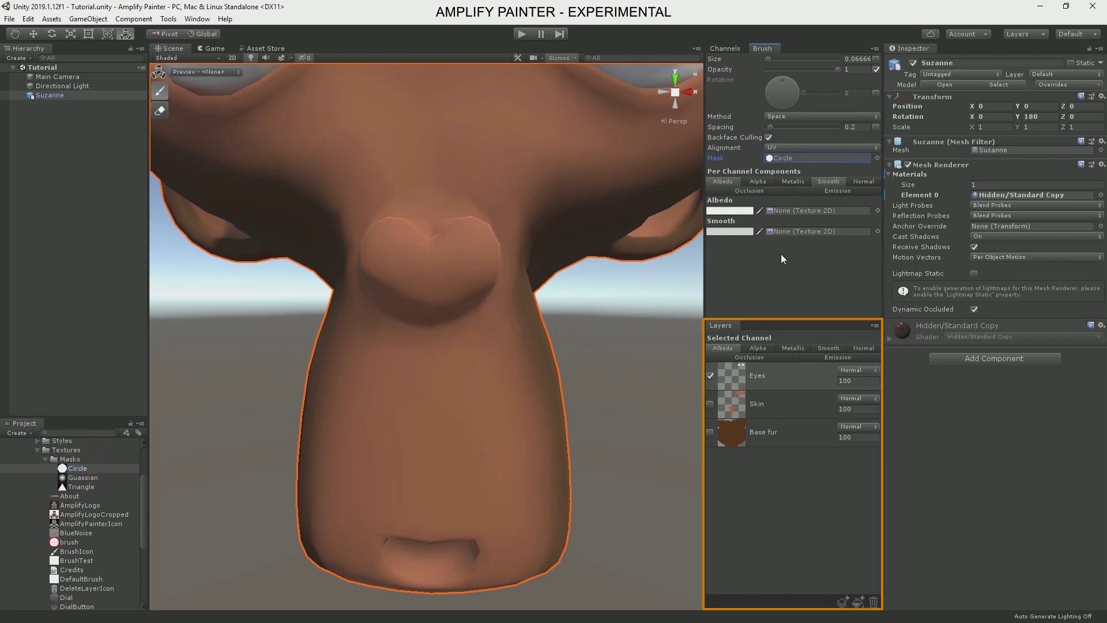
Add a new layer above Eyes in the Albedo and Smooth channels, naming the Albedo one "Details"
left_click(844, 602)
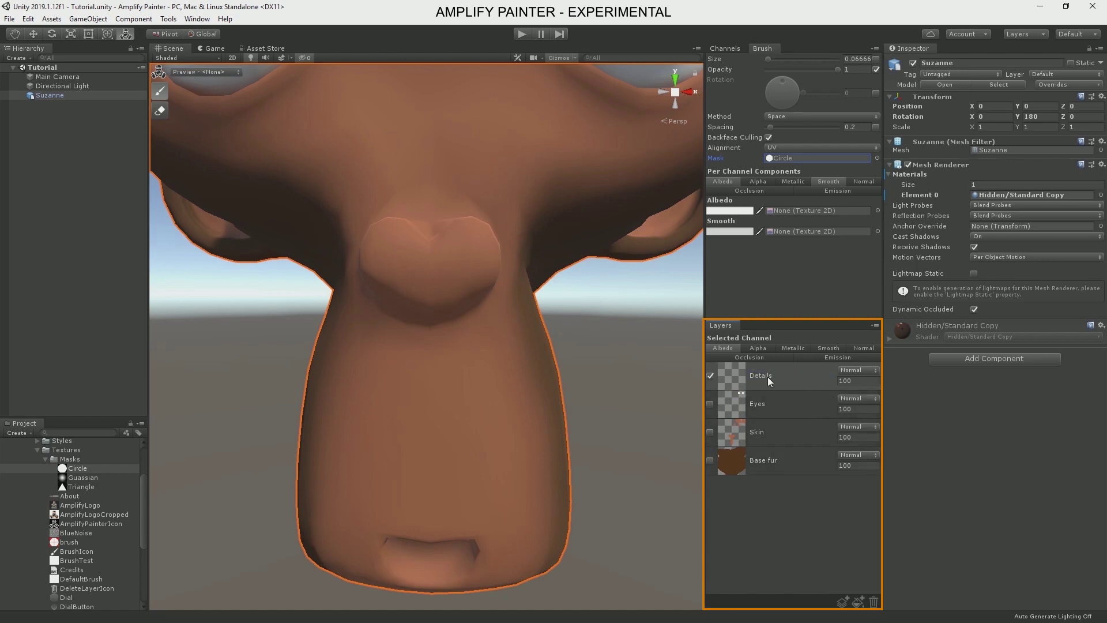
left_click(830, 347)
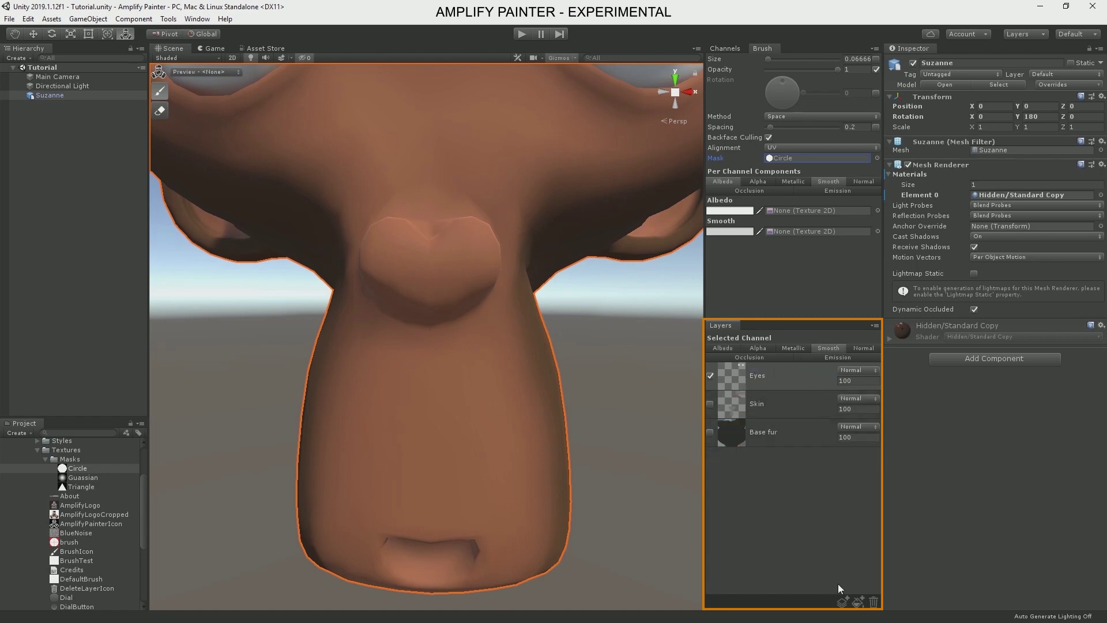
left_click(843, 600)
left_click(722, 348)
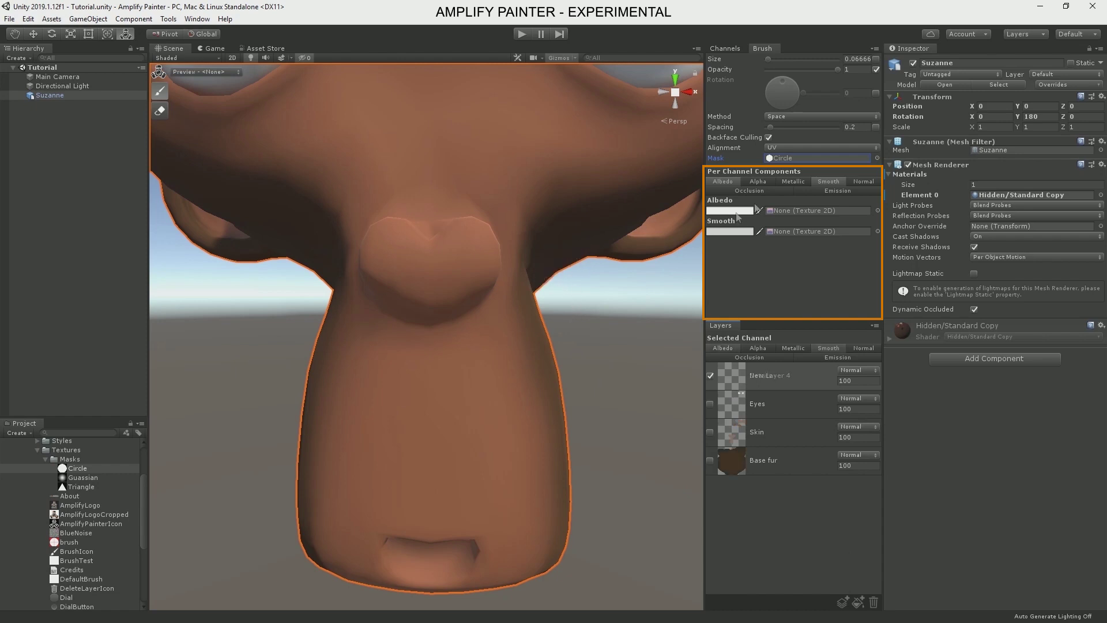
Set the brush's Albedo colour to the pink swatch (D45868)
left_click(729, 231)
left_click(543, 360)
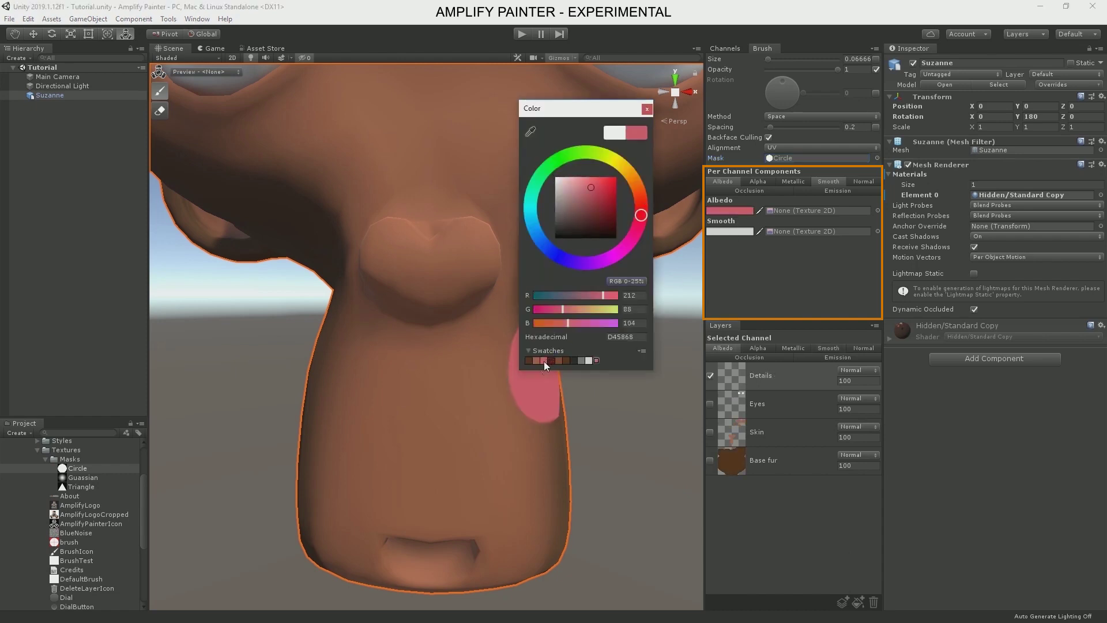
left_click(646, 109)
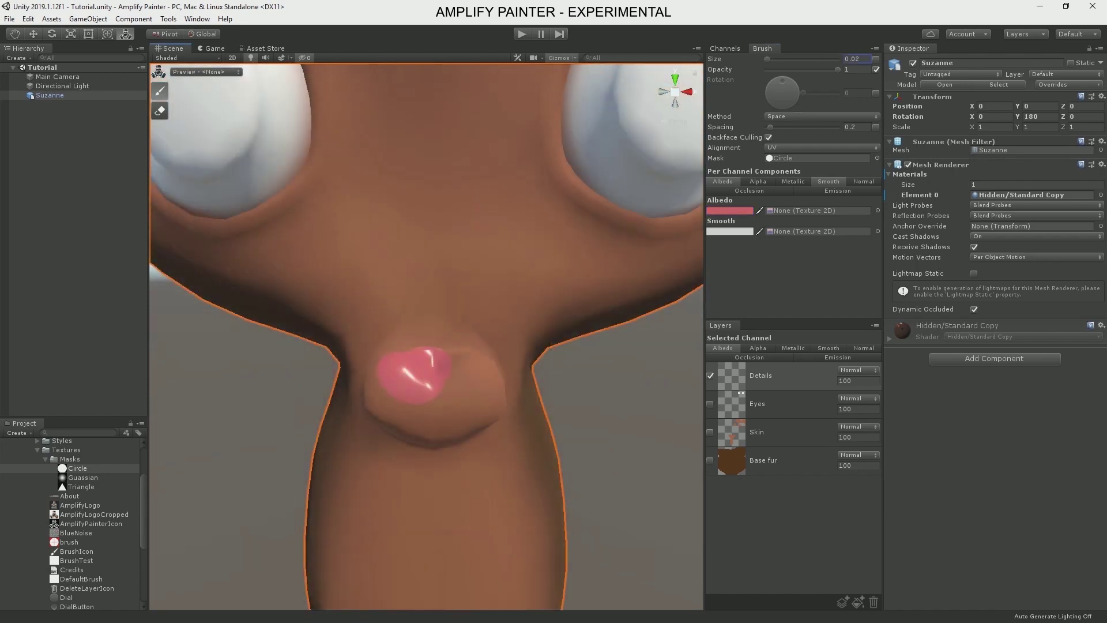
Paint the whole nose pink on the Details layer with a brush size of 0.02
left_click_drag(444, 363, 479, 397)
scroll(434, 164, "up", 5)
left_click_drag(434, 164, 483, 179)
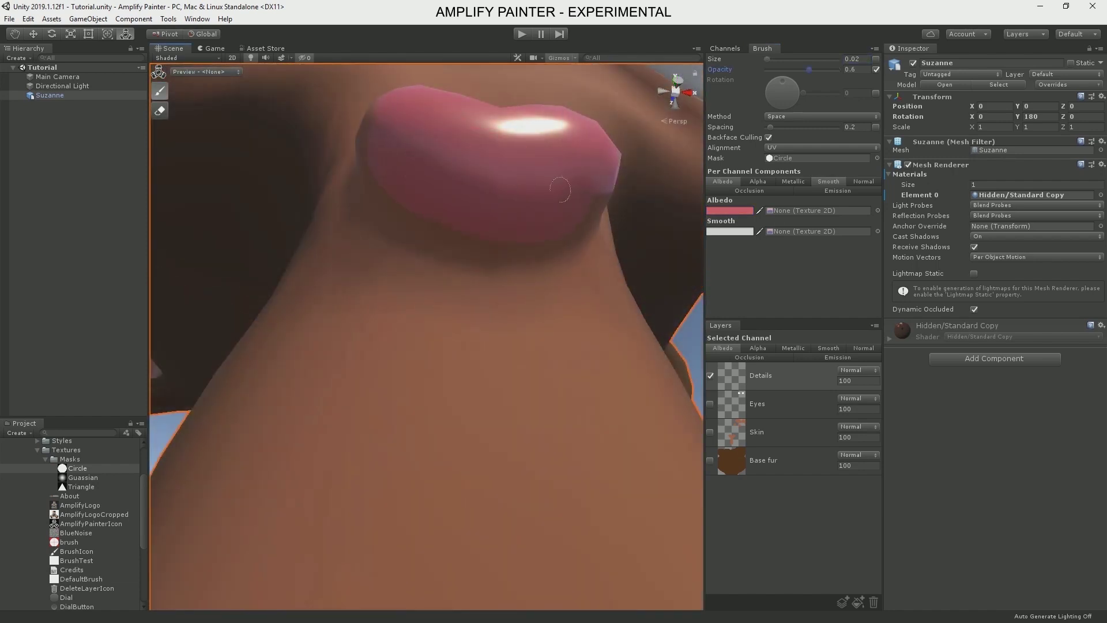
left_click_drag(560, 190, 474, 235, "alt")
Paint the inside of the mouth dark red and its rim pink with brush size 0.01 and opacity 0.6
middle_click_drag(537, 240, 581, 374)
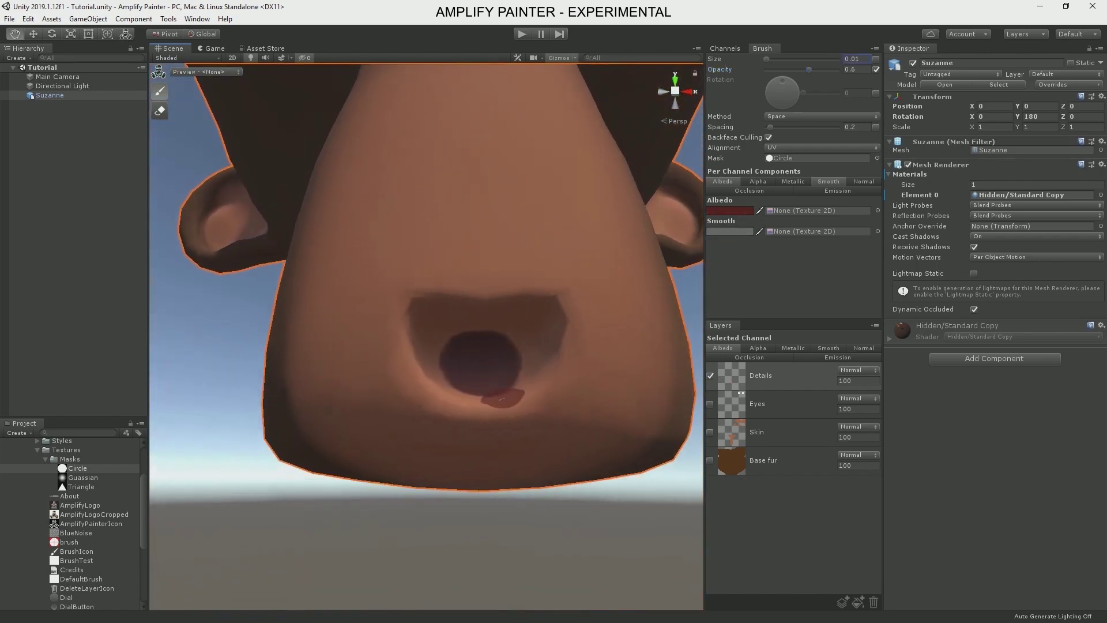
mouse_move(519, 361)
left_mouse_down()
mouse_move(450, 330)
mouse_move(431, 372)
left_mouse_up()
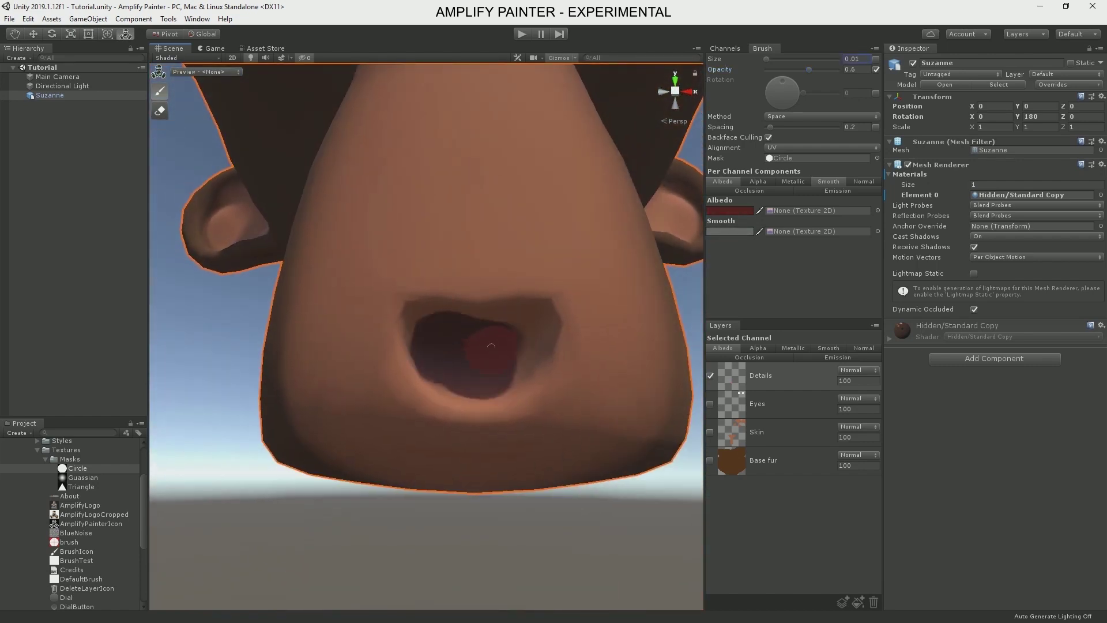
left_click_drag(488, 340, 530, 345)
left_click_drag(473, 407, 463, 394)
left_click_drag(468, 220, 477, 224)
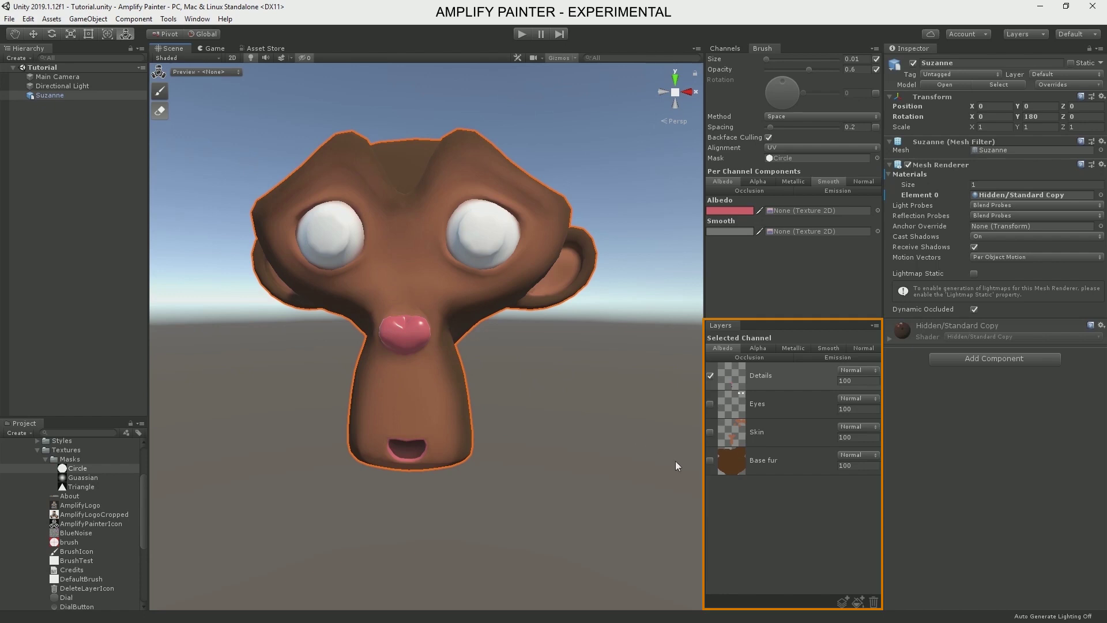
Add a new Albedo layer between Eyes and Skin, and limit the brush to the Albedo channel
left_click(842, 603)
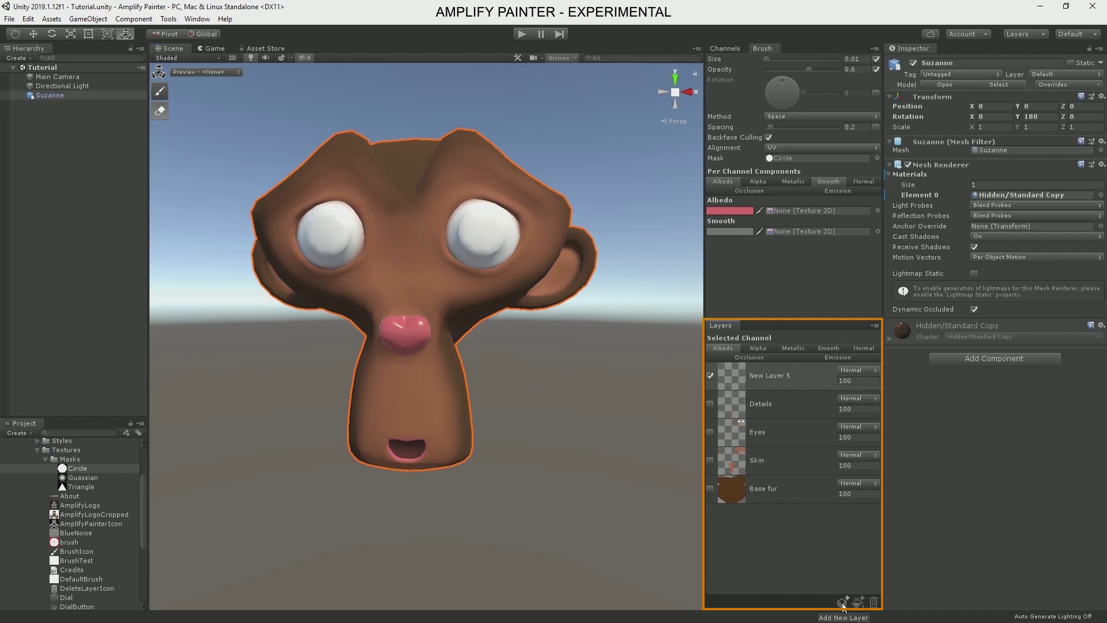
left_click_drag(800, 376, 796, 441)
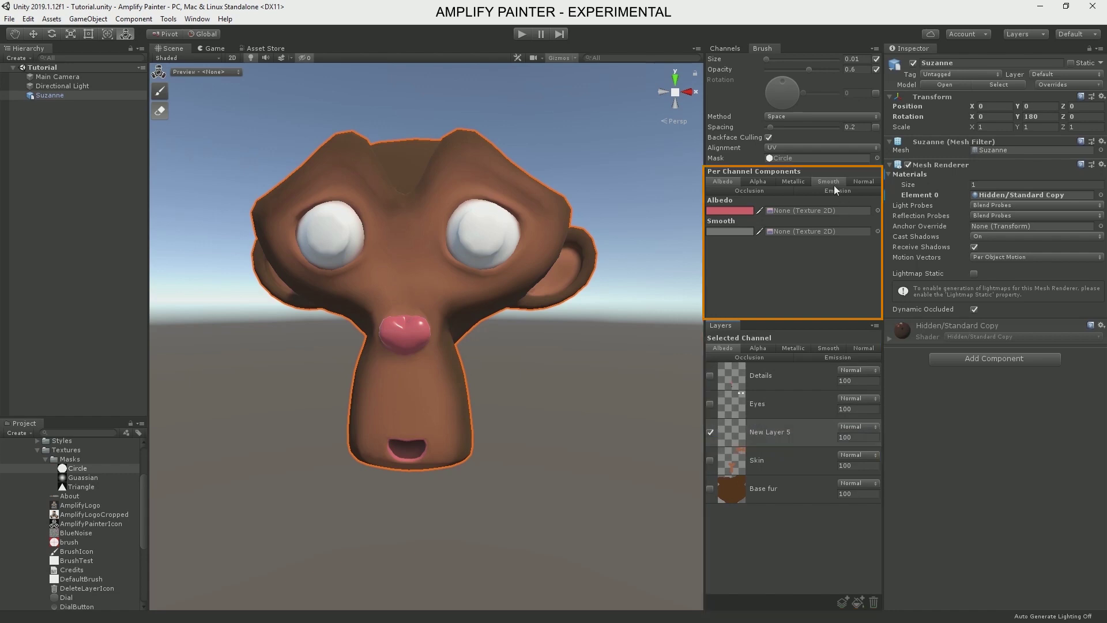
left_click(724, 180)
left_click(733, 211)
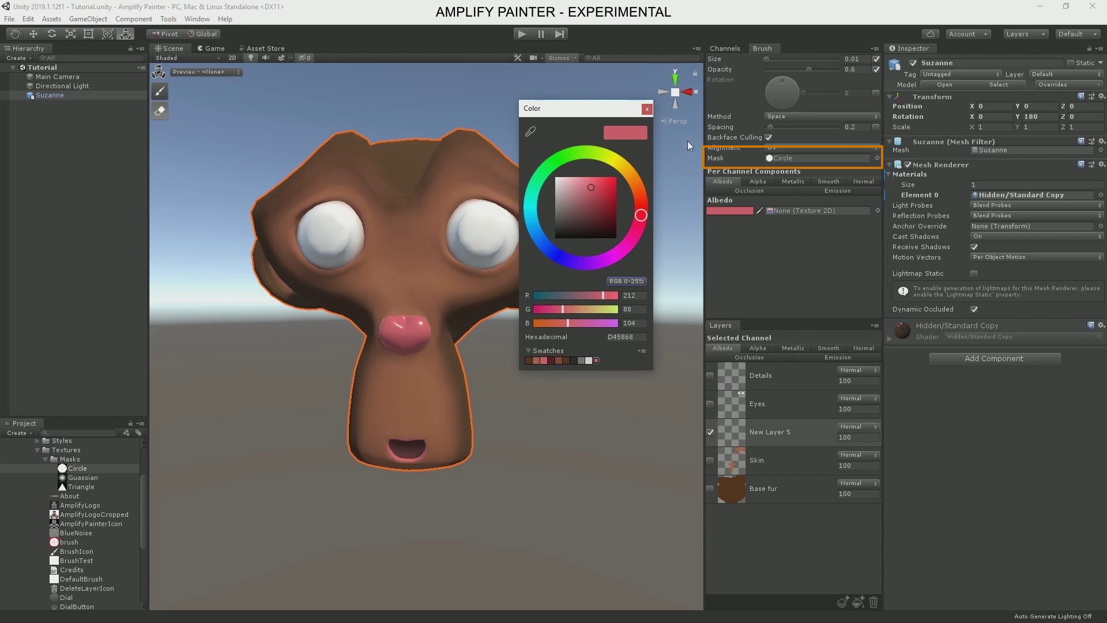
left_click(647, 109)
Set the brush mask to Guassian, turn off backface culling and change the alignment to Tangent Planar
left_click(793, 159)
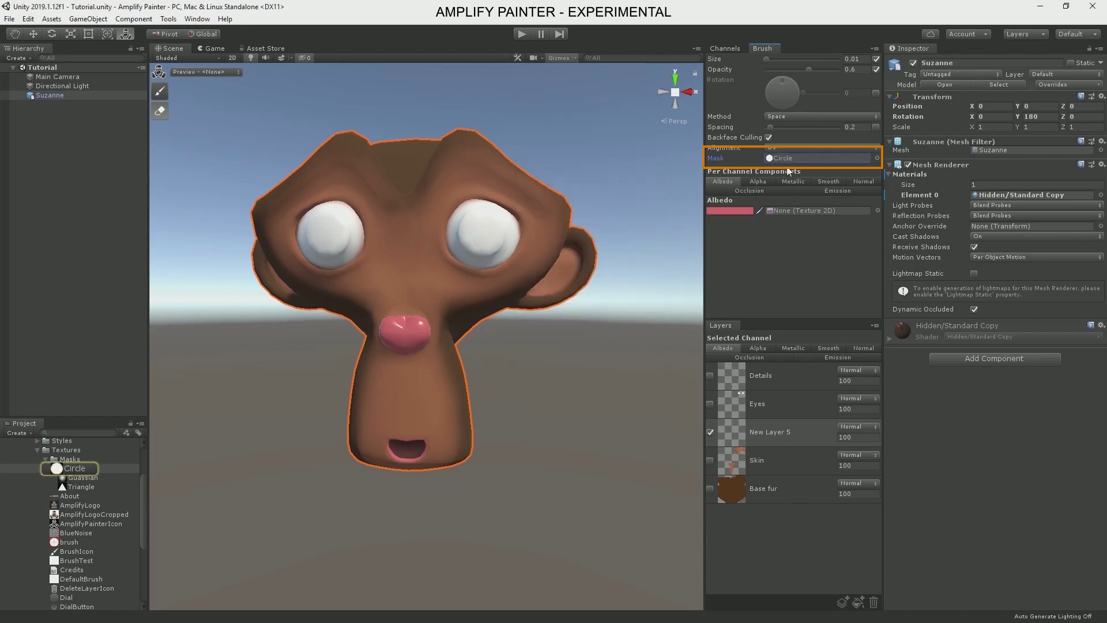
left_click_drag(91, 476, 769, 200)
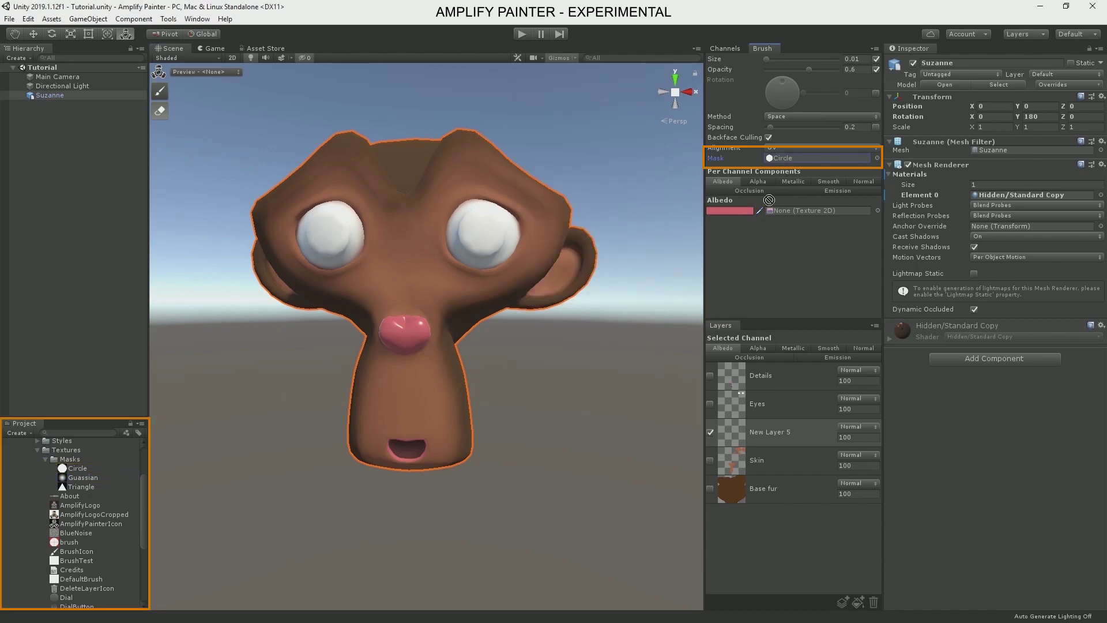
left_click_drag(806, 159, 804, 160)
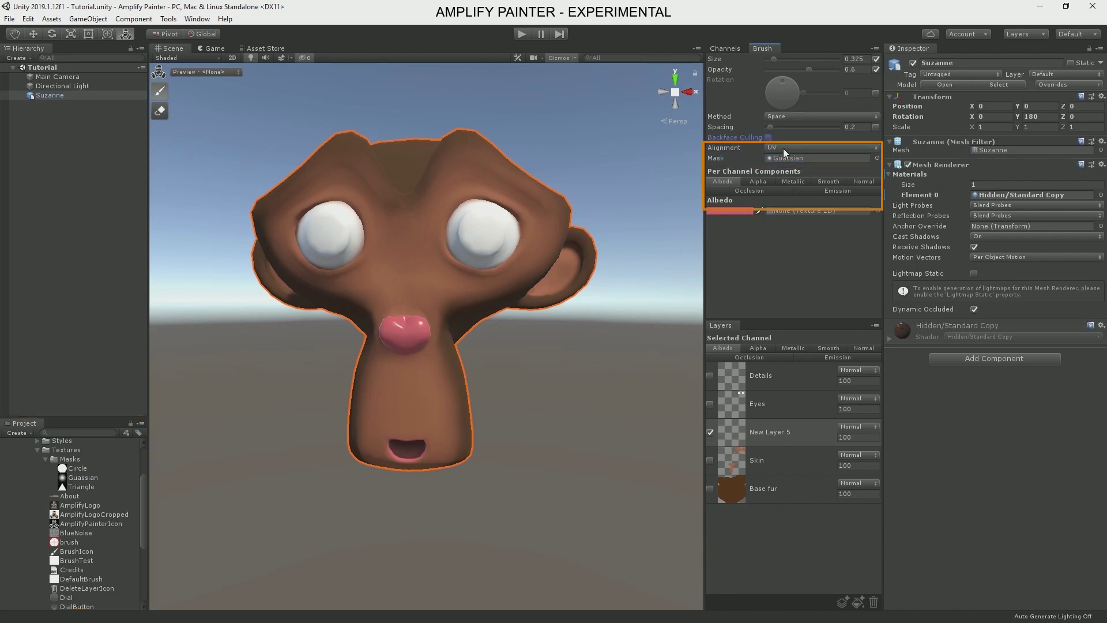
left_click(782, 148)
left_click(800, 185)
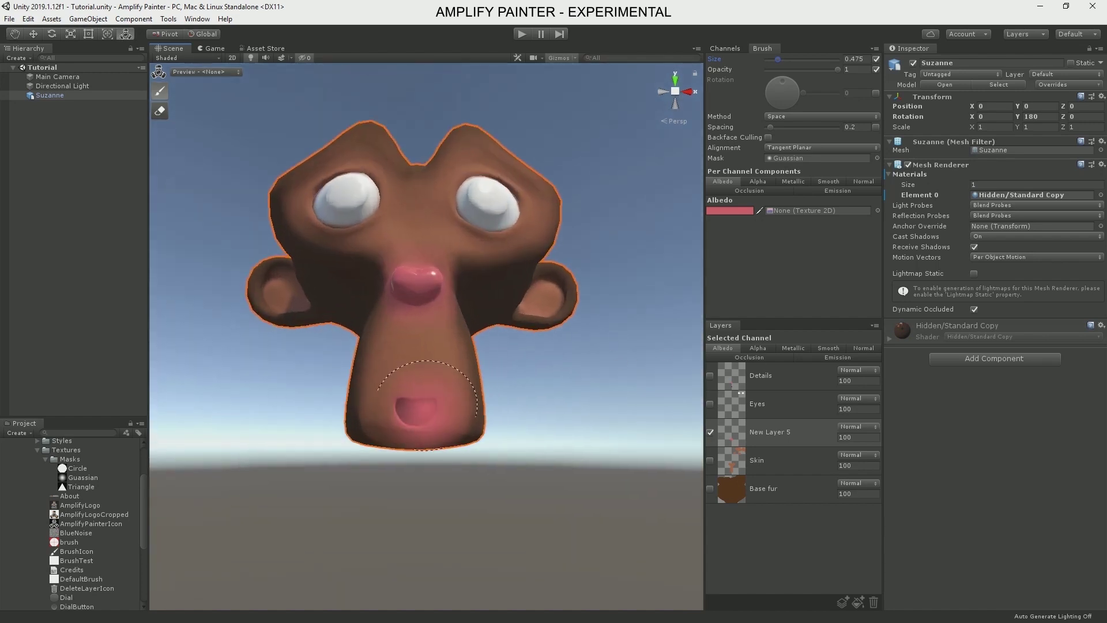
Paint soft pink around the nose and mouth on New Layer 5, and set that layer's blend mode to Overlay
mouse_move(637, 395)
left_mouse_down("alt")
mouse_move(603, 442)
mouse_move(620, 386)
left_mouse_up("alt")
left_click(714, 421)
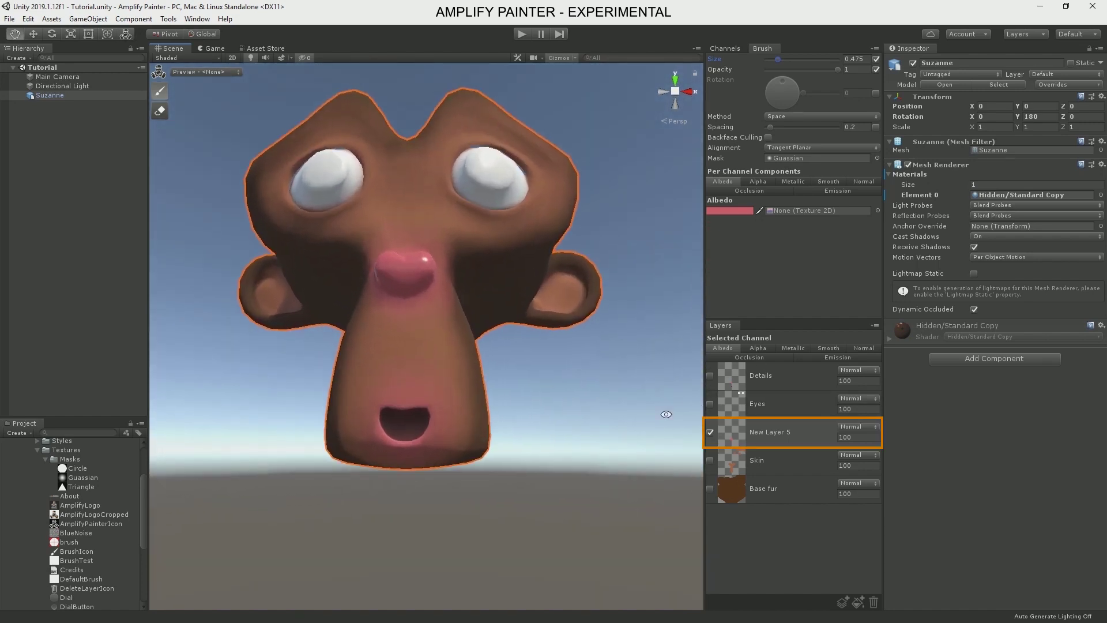
left_click(859, 427)
left_click(866, 374)
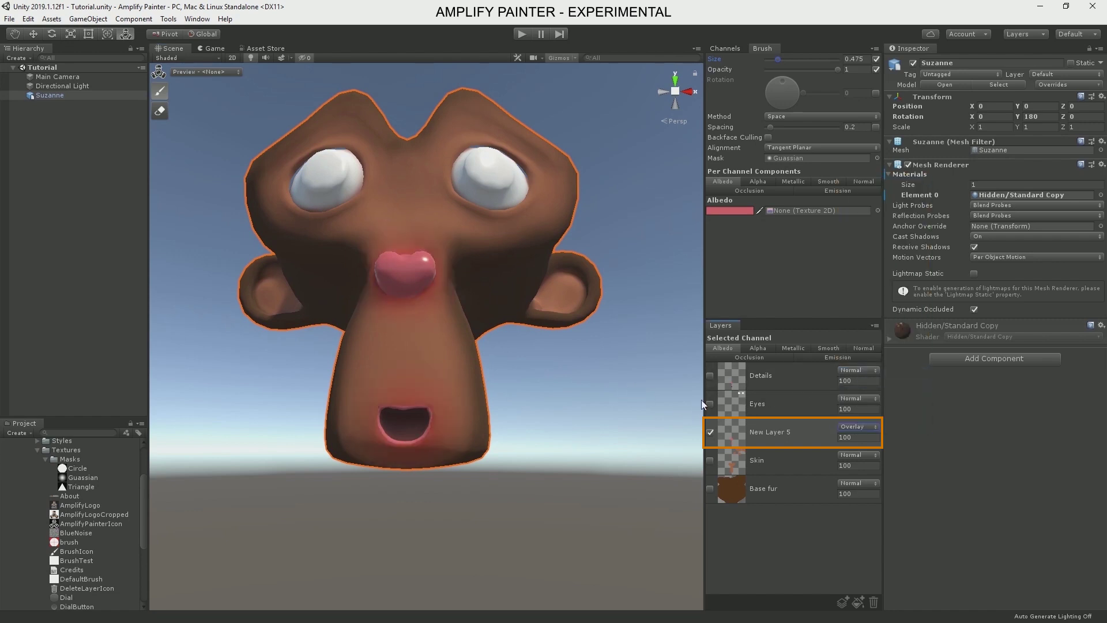
Move New Layer 5 to the top of the Albedo layers and set its opacity to 30
left_click_drag(786, 433, 787, 366)
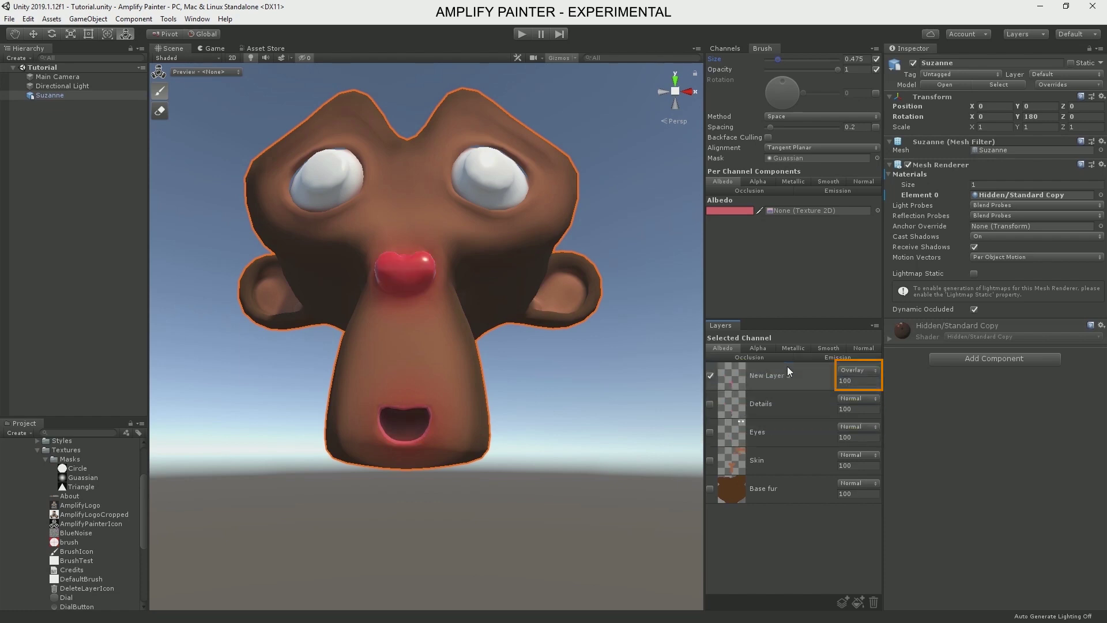
scroll(531, 389, "down", 5, "alt")
left_click_drag(531, 389, 531, 468, "alt")
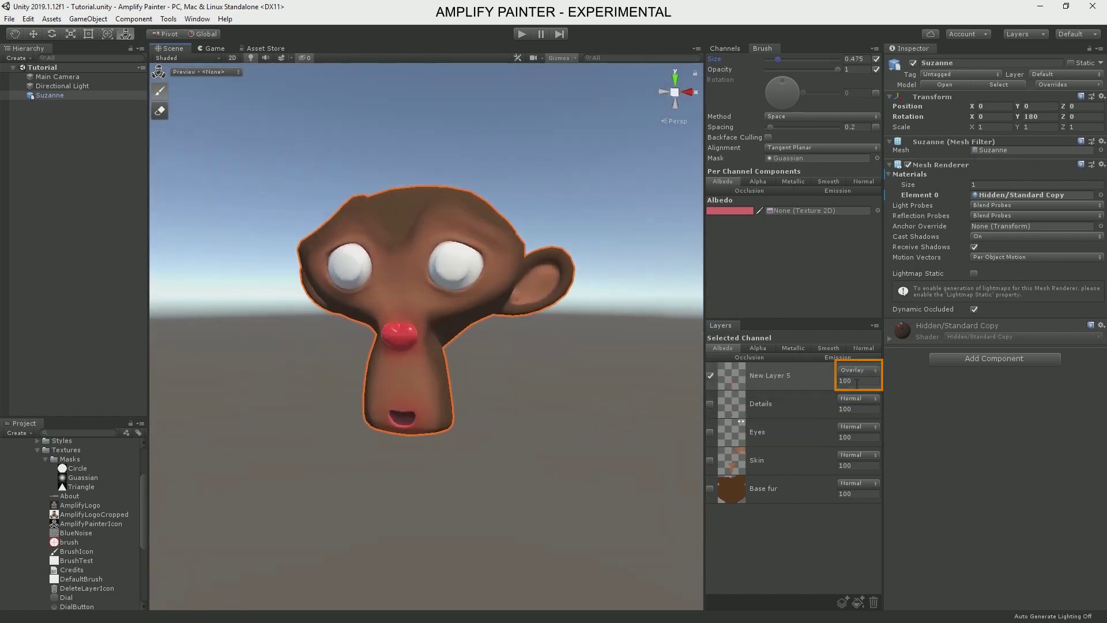
left_click(857, 380)
type("30")
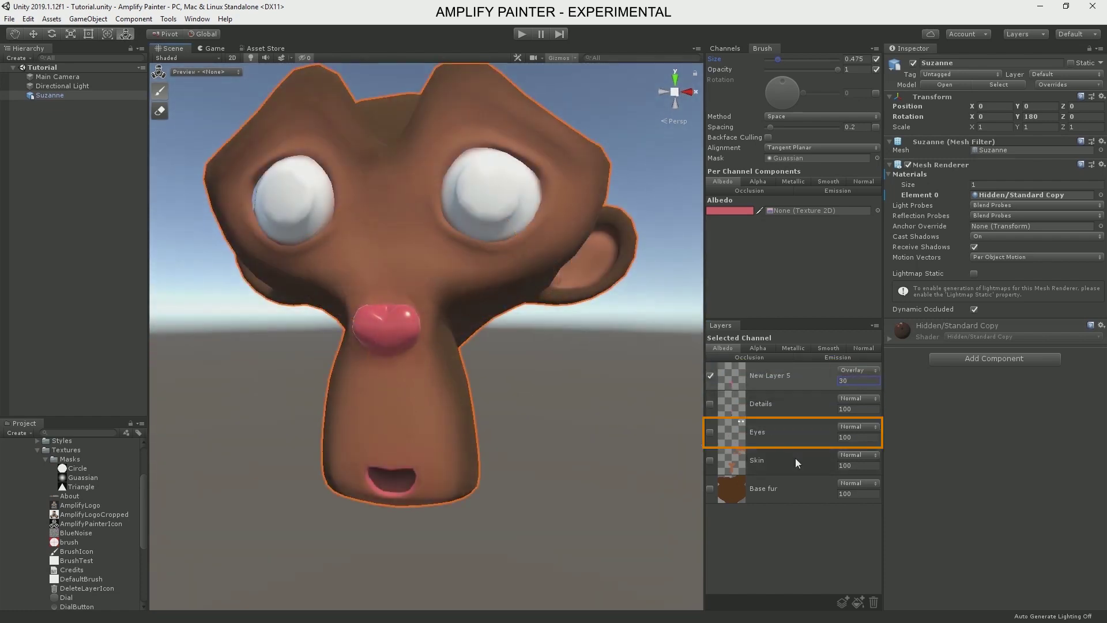
Move Eyes to the top in the Albedo and Smooth channels, and add an Albedo layer above it named "Shading"
mouse_move(788, 431)
left_mouse_down()
mouse_move(815, 357)
mouse_move(812, 374)
mouse_move(793, 371)
left_mouse_up()
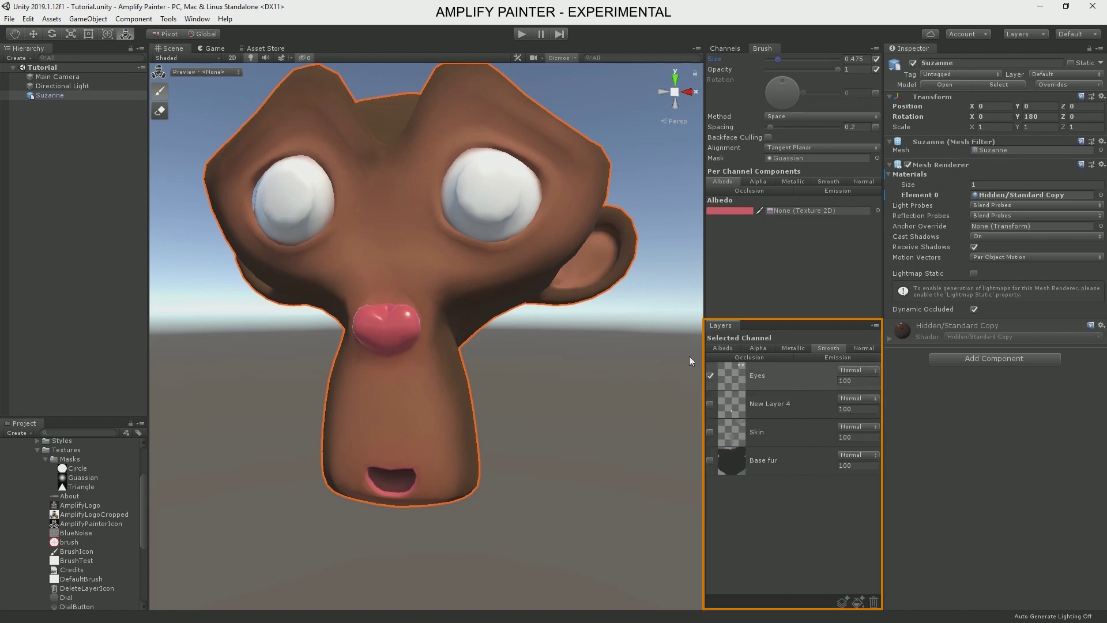
left_click(845, 601)
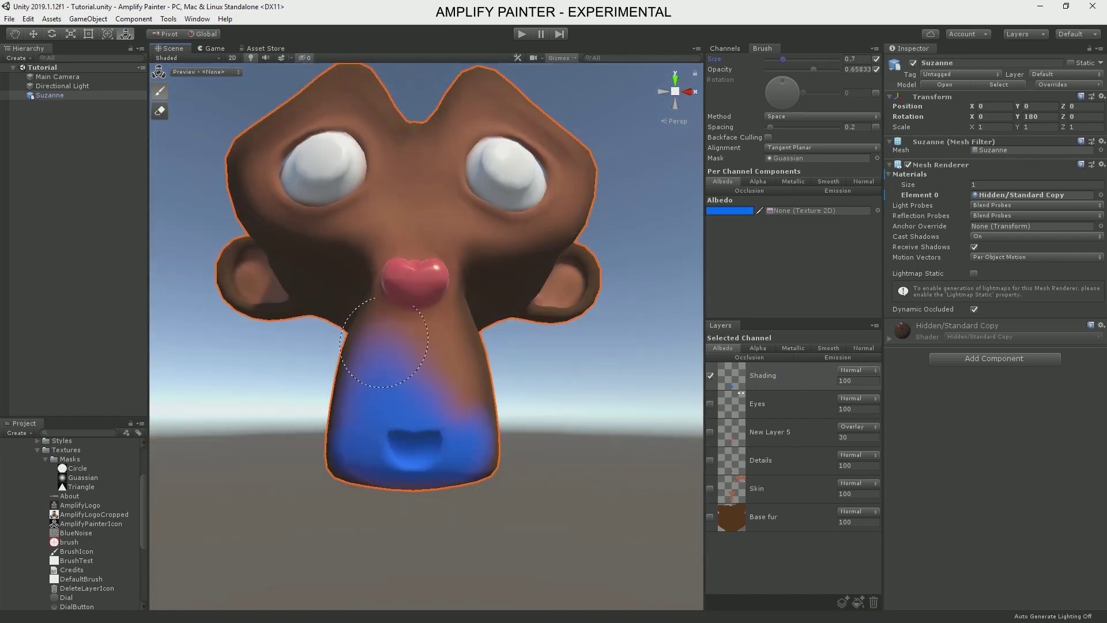
Paint the muzzle blue, the forehead yellow and the central face around the eyes and nose red on the Shading layer
mouse_move(384, 343)
left_mouse_down()
mouse_move(369, 398)
mouse_move(427, 380)
mouse_move(415, 369)
left_mouse_up()
mouse_move(432, 231)
left_mouse_down()
mouse_move(346, 219)
mouse_move(277, 288)
mouse_move(508, 242)
mouse_move(536, 292)
left_mouse_up()
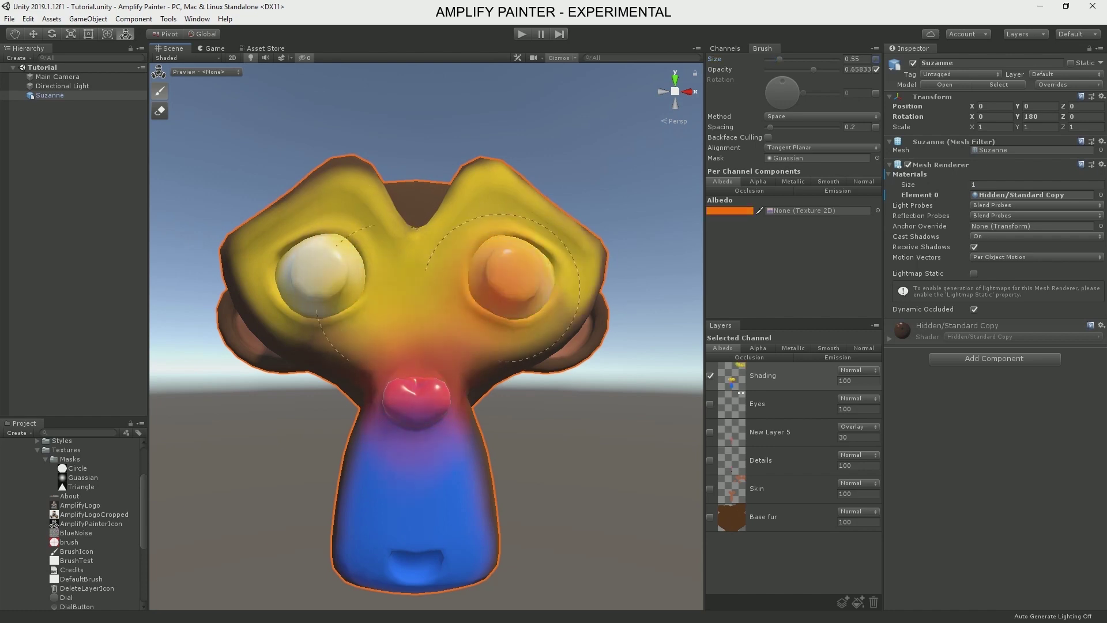
mouse_move(472, 288)
left_mouse_down()
mouse_move(346, 288)
mouse_move(501, 287)
mouse_move(323, 277)
left_mouse_up()
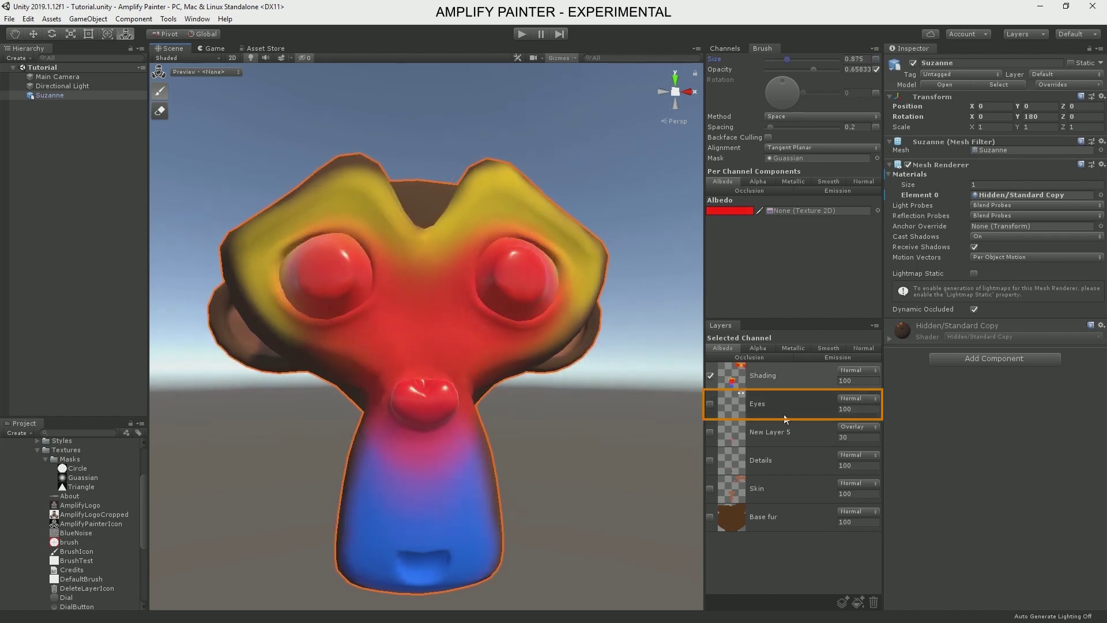
Move the Eyes layer above Shading, and set Shading's blend mode to Overlay with an opacity of 15
left_click_drag(785, 419, 808, 374)
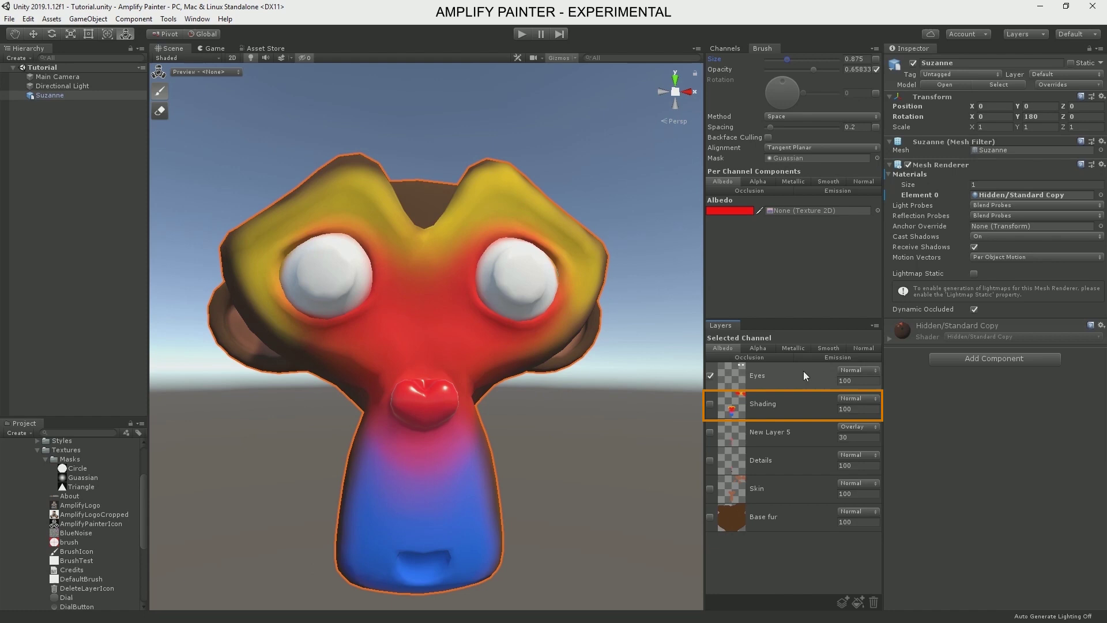
left_click(858, 398)
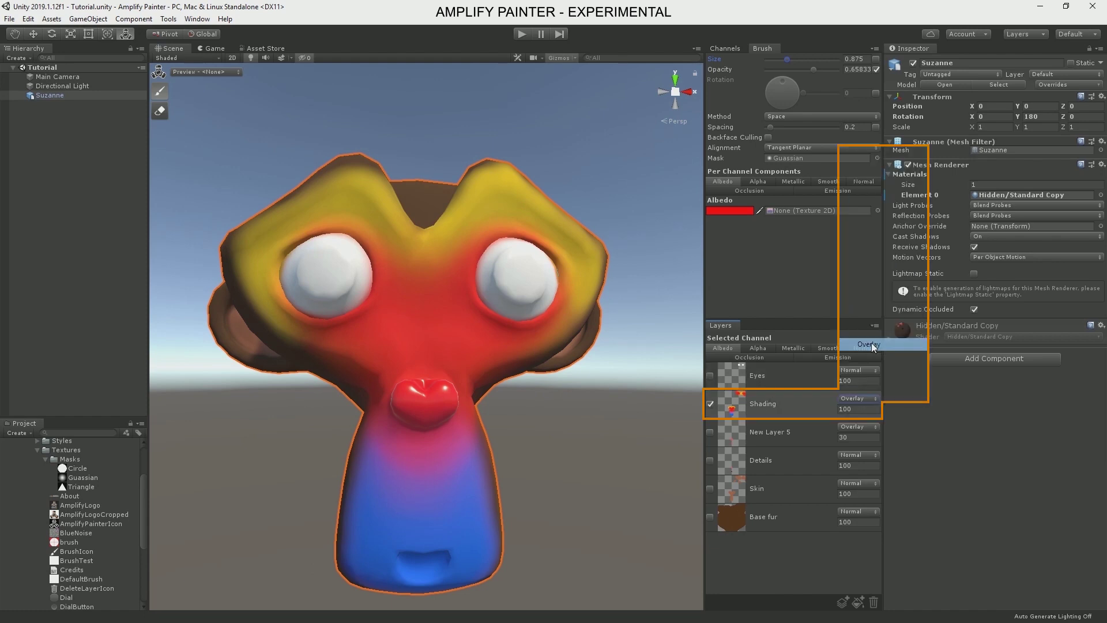
left_click(871, 342)
left_click(844, 408)
type("1")
type("5")
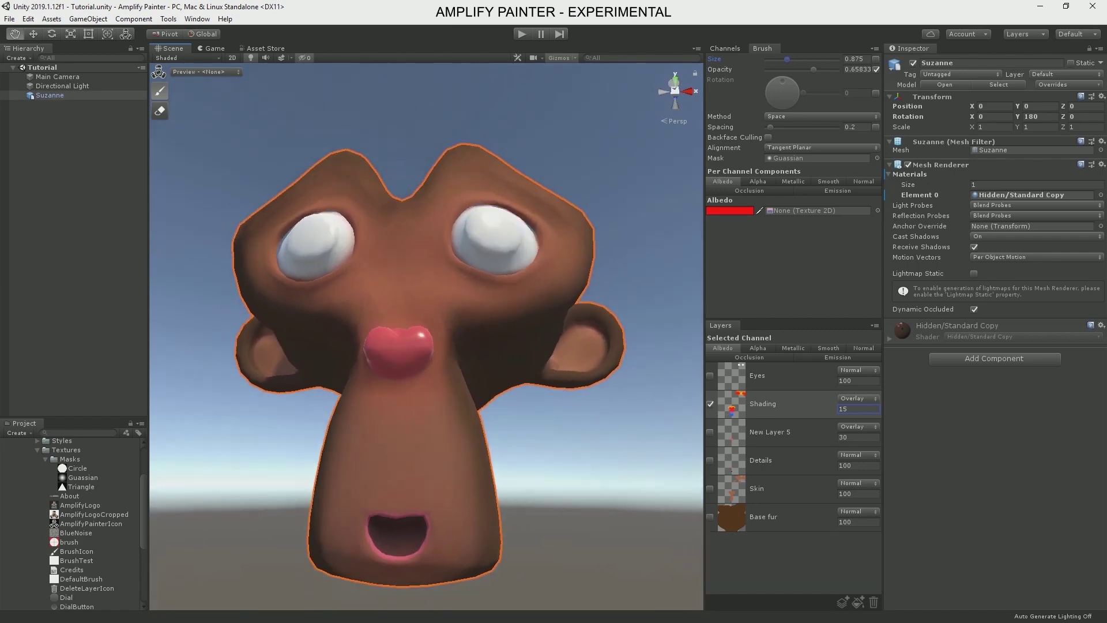
Paint brown irises with black pupils on a new layer above Eyes, using a UV-aligned Circle brush of size 0.01
left_click_drag(620, 367, 596, 427, "alt")
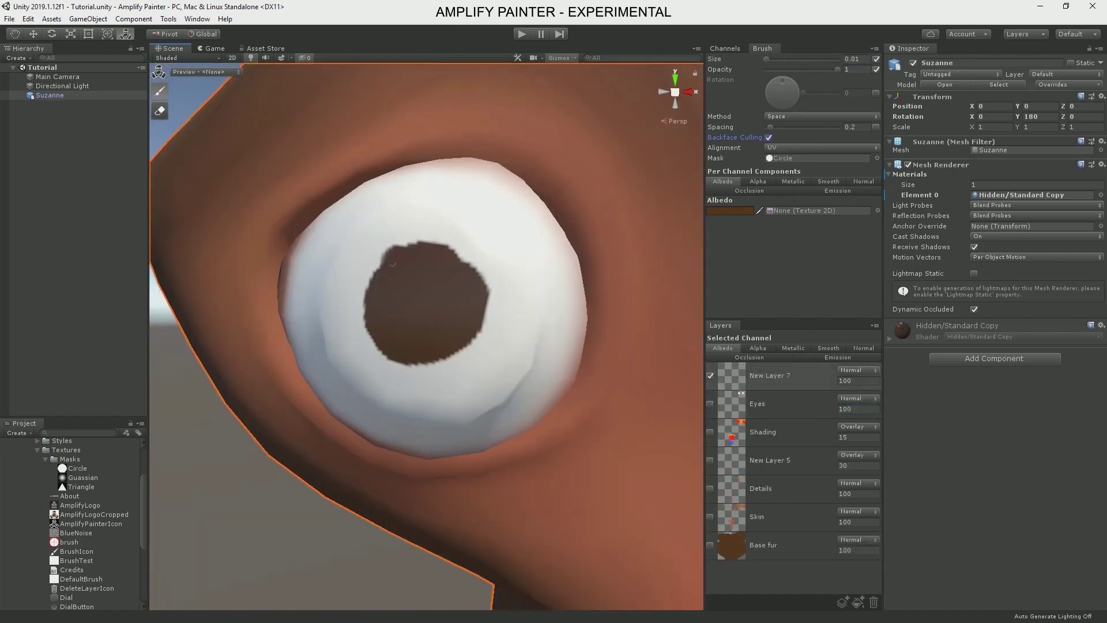
mouse_move(358, 259)
left_mouse_down()
mouse_move(502, 322)
mouse_move(437, 390)
left_mouse_up()
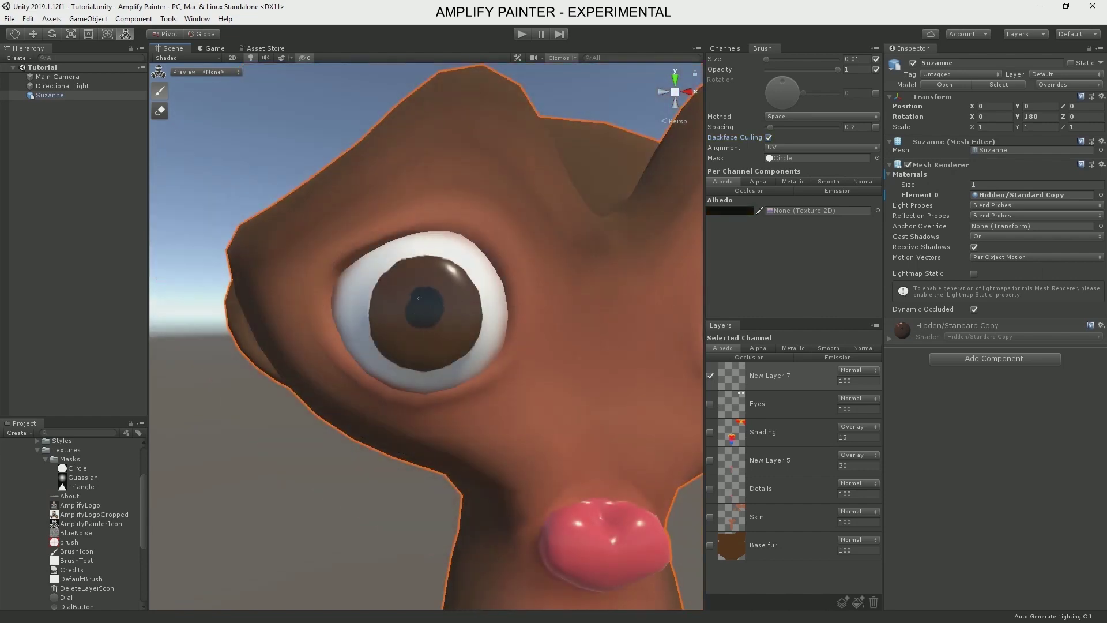
left_click_drag(419, 297, 419, 320)
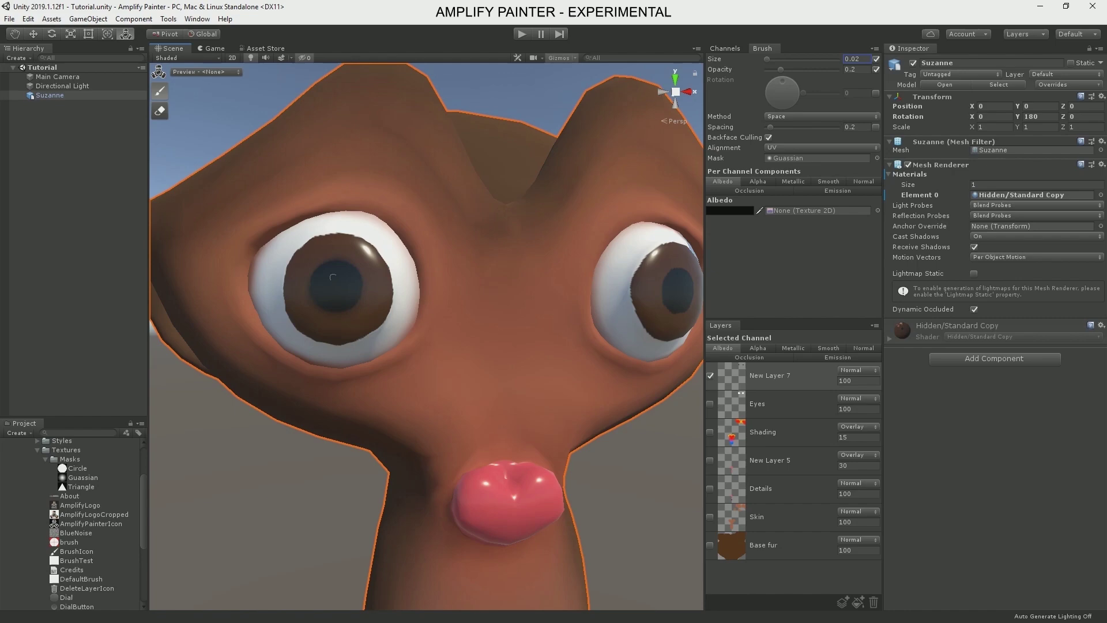
Open the 3D Paint window, display its shortcut list and rotate the lighting around Suzanne
scroll(341, 278, "down", 6)
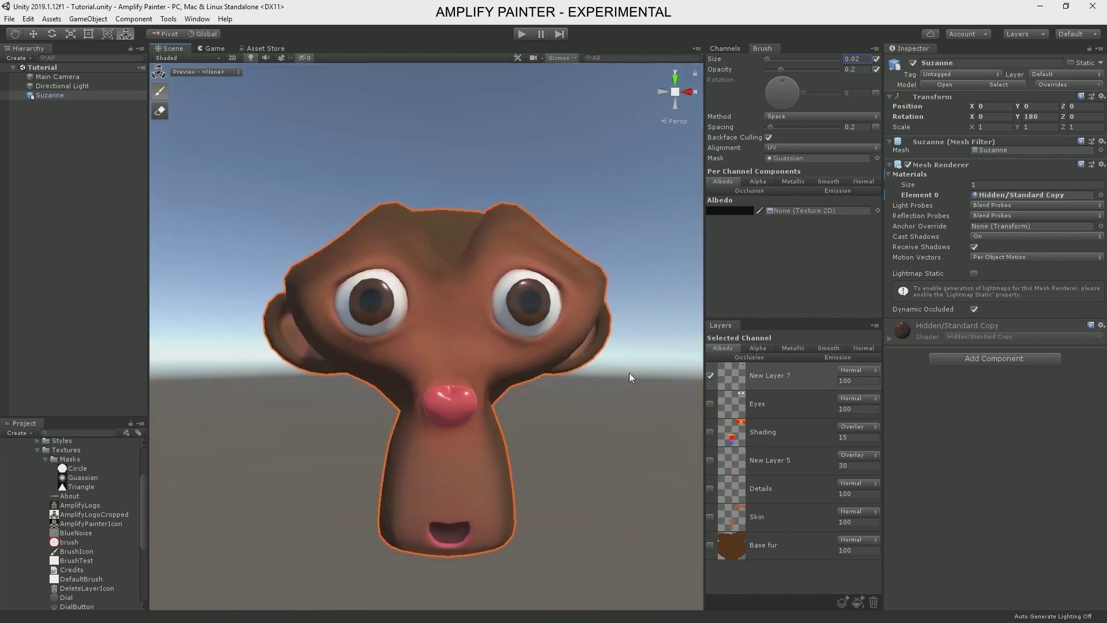
key("shift+8")
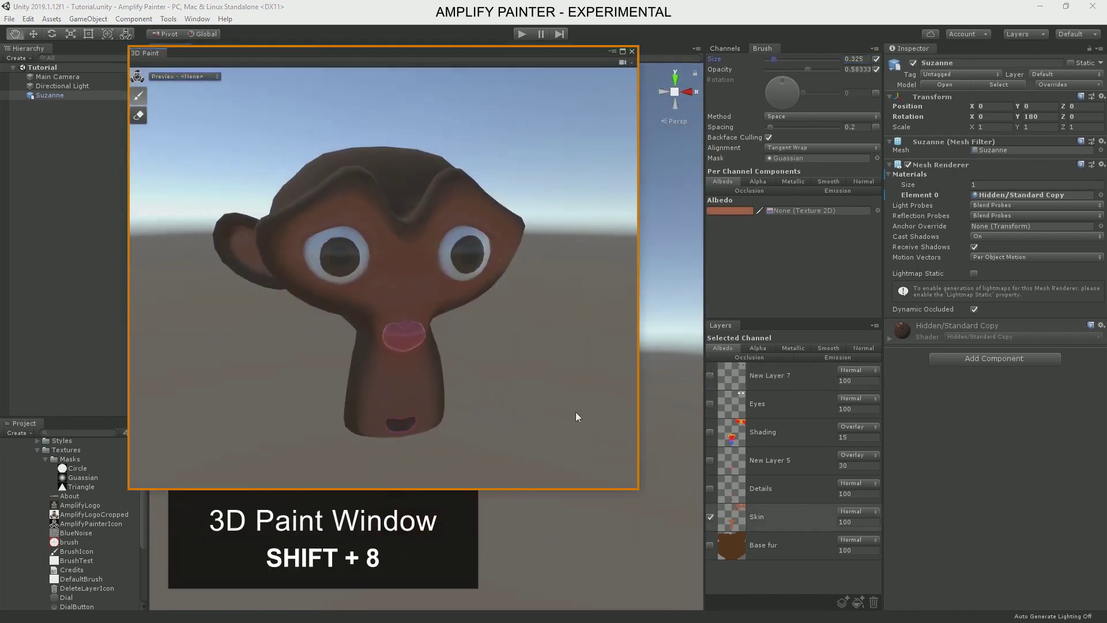
key("shift")
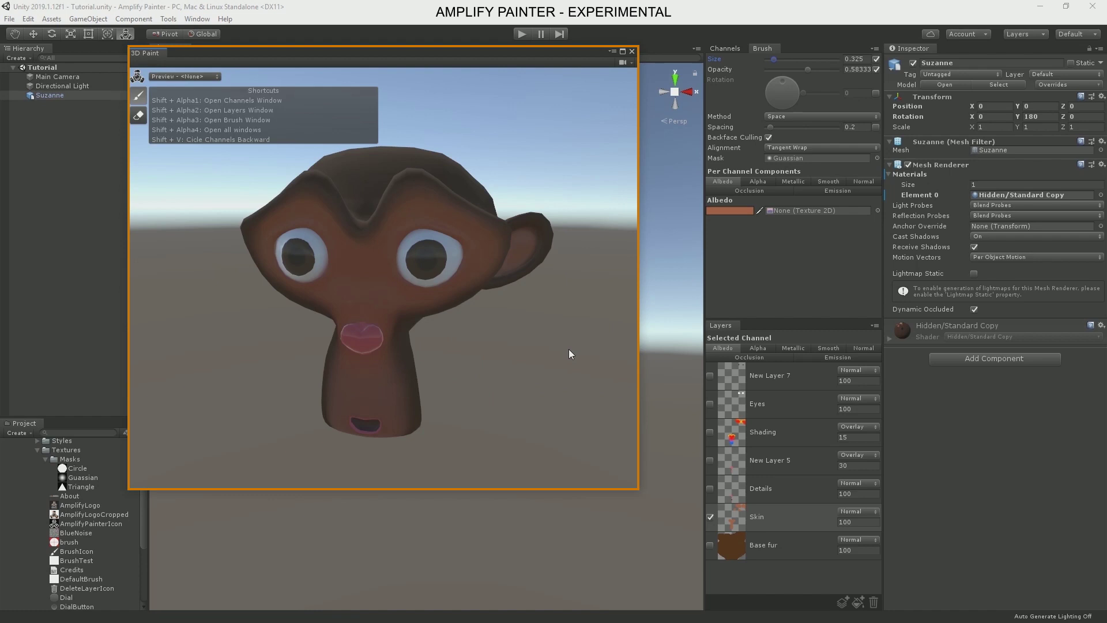
right_click_drag(568, 348, 532, 343, "shift")
Examine Suzanne from several angles and distances in the 3D Paint window
mouse_move(528, 347)
left_mouse_down("alt")
mouse_move(634, 363)
mouse_move(545, 325)
mouse_move(480, 360)
mouse_move(490, 327)
mouse_move(498, 357)
mouse_move(546, 354)
left_mouse_up("alt")
mouse_move(546, 353)
right_mouse_down("alt")
mouse_move(450, 348)
mouse_move(494, 353)
right_mouse_up("alt")
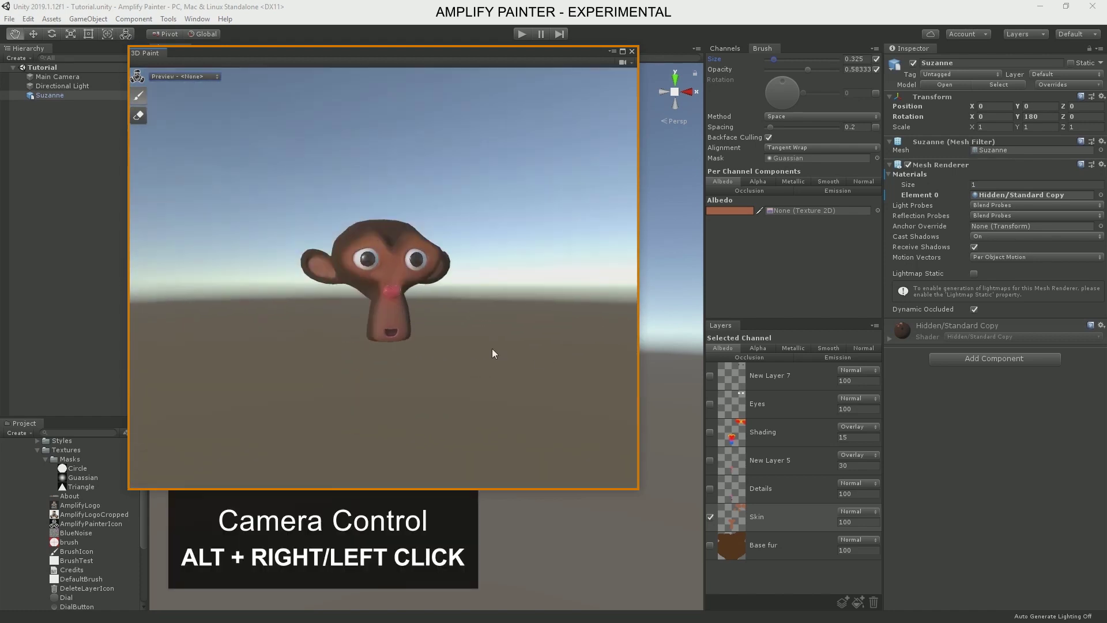
left_click_drag(492, 349, 354, 350, "alt")
right_click_drag(355, 350, 551, 351, "alt")
left_click_drag(551, 352, 546, 341, "alt")
right_click_drag(547, 340, 518, 348, "alt")
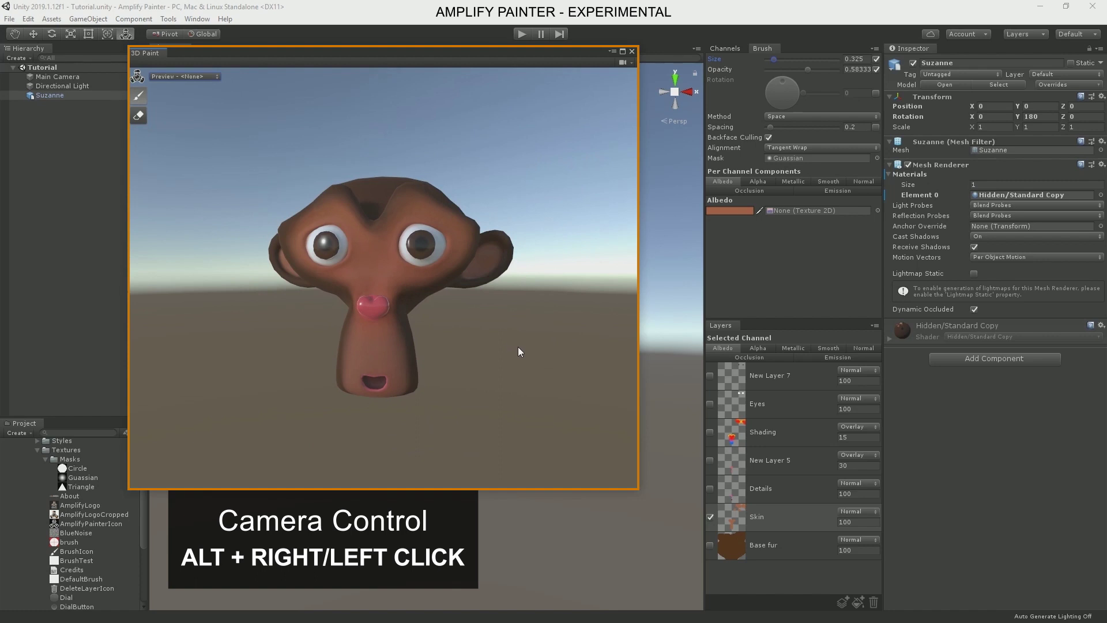
Cycle the 3D Paint preview through all channels, including Albedo, Smooth and Normal, and back to None
key("v")
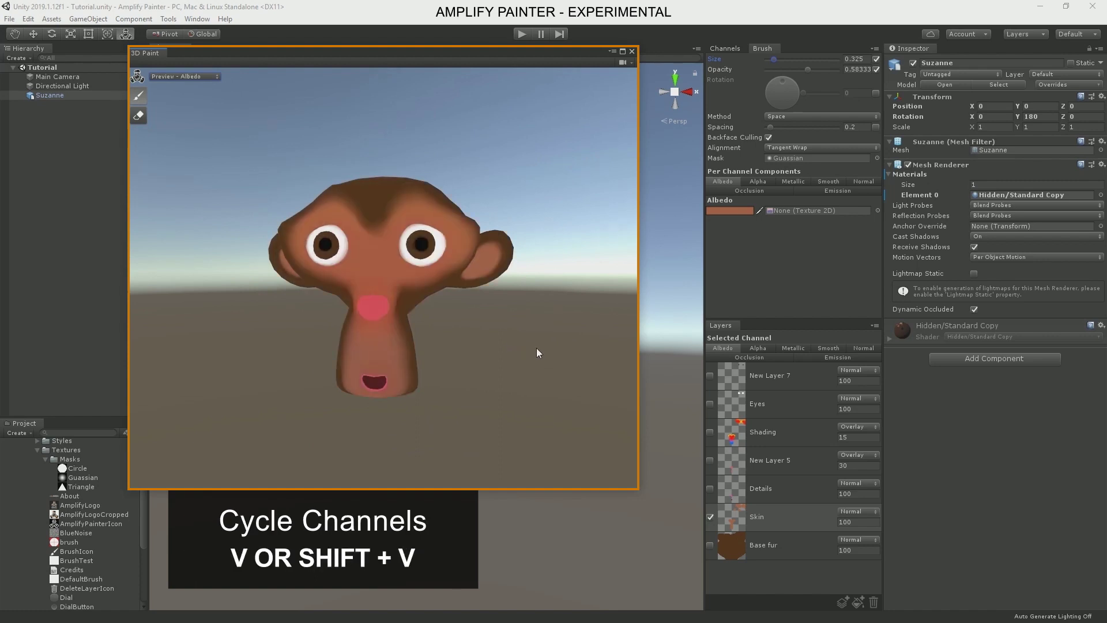
key("v")
key("v")
key("v")
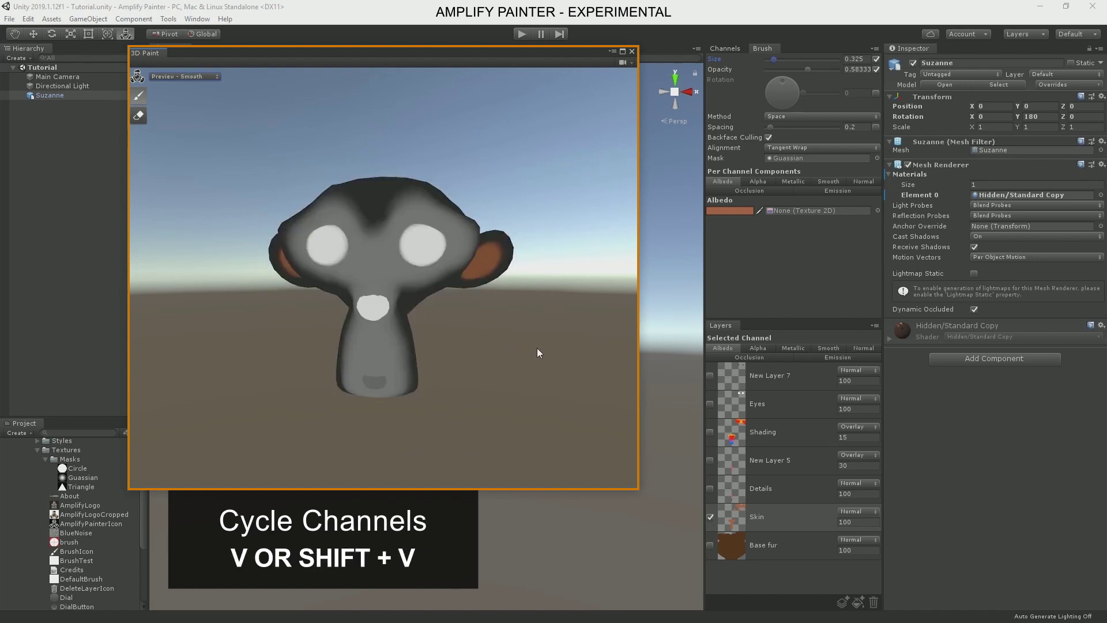
mouse_move(476, 353)
left_mouse_down("alt")
mouse_move(535, 350)
mouse_move(483, 351)
left_mouse_up("alt")
key("v")
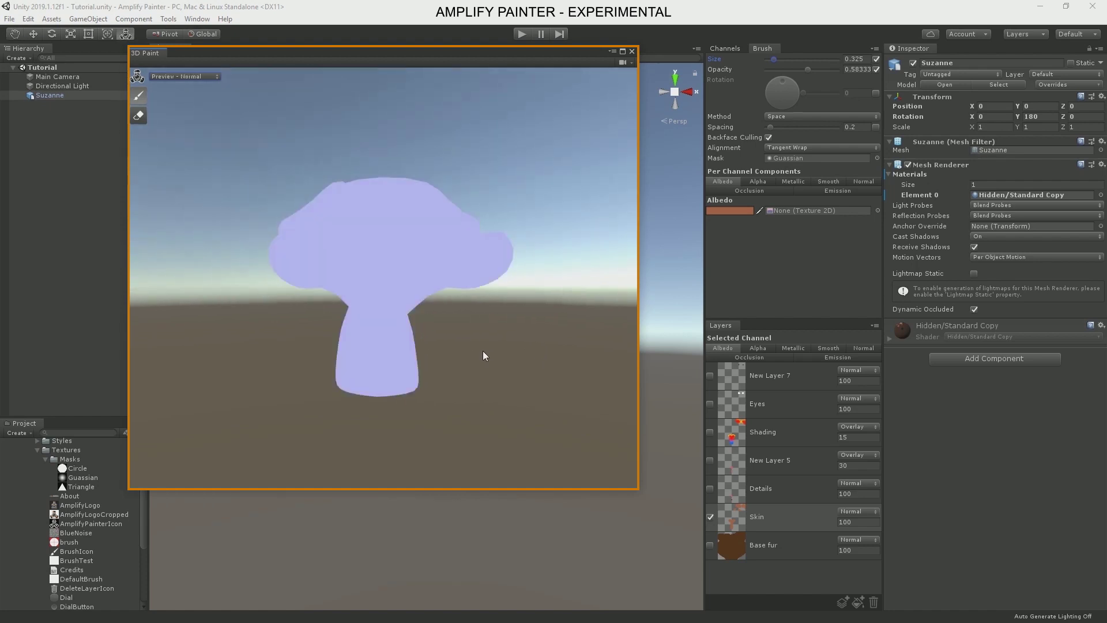
key("v")
key("v")
key("v")
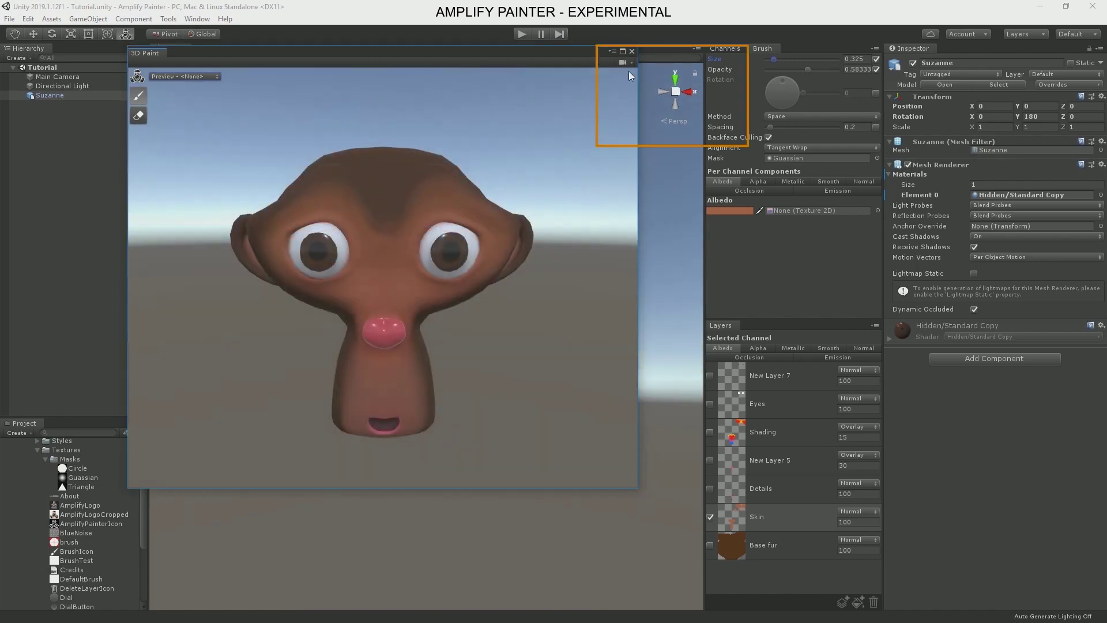
Set a theatre interior as the 3D Paint window's custom HDRI, and rotate the environment and camera around Suzanne
left_click(623, 62)
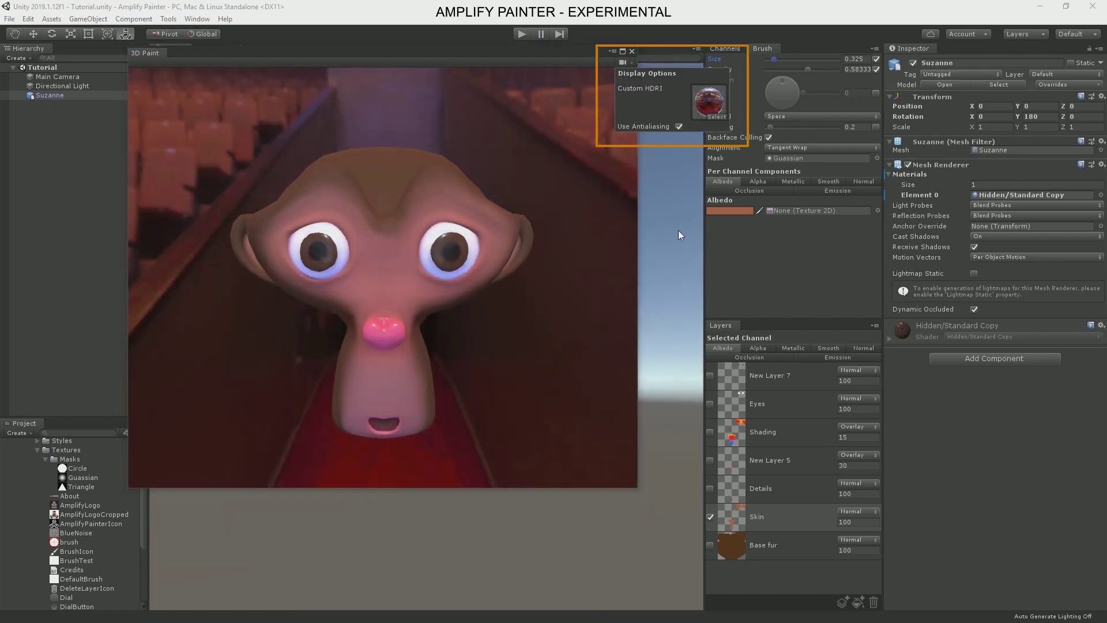
mouse_move(589, 278)
left_mouse_down("alt")
mouse_move(544, 302)
mouse_move(450, 305)
mouse_move(607, 313)
left_mouse_up("alt")
right_click_drag(609, 313, 568, 312, "shift")
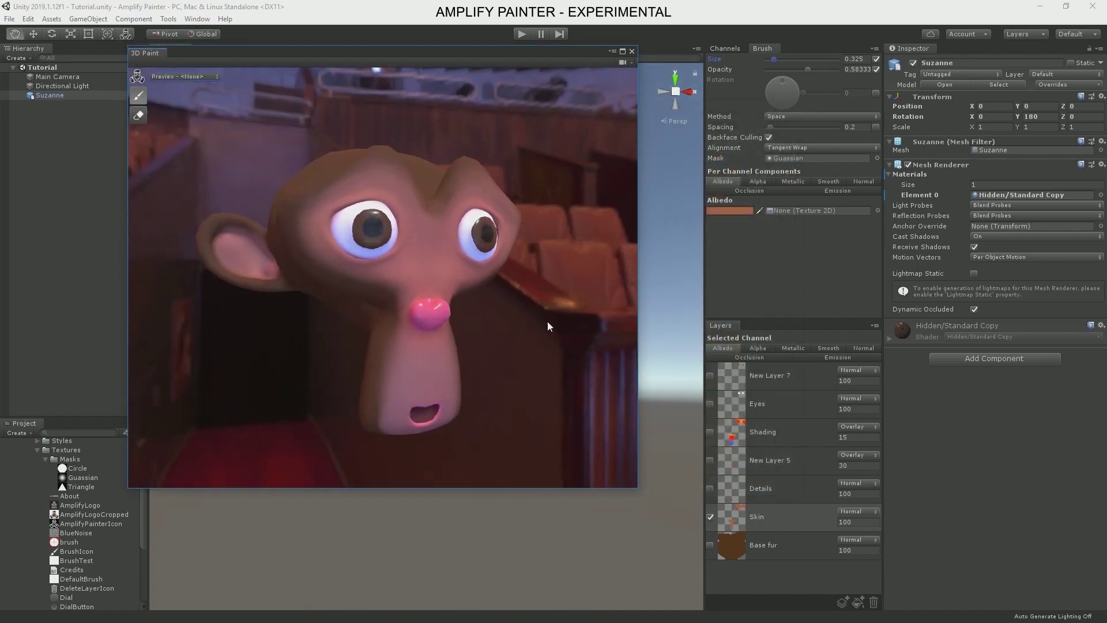
mouse_move(581, 341)
left_mouse_down("alt")
mouse_move(1095, 317)
mouse_move(349, 306)
left_mouse_up("alt")
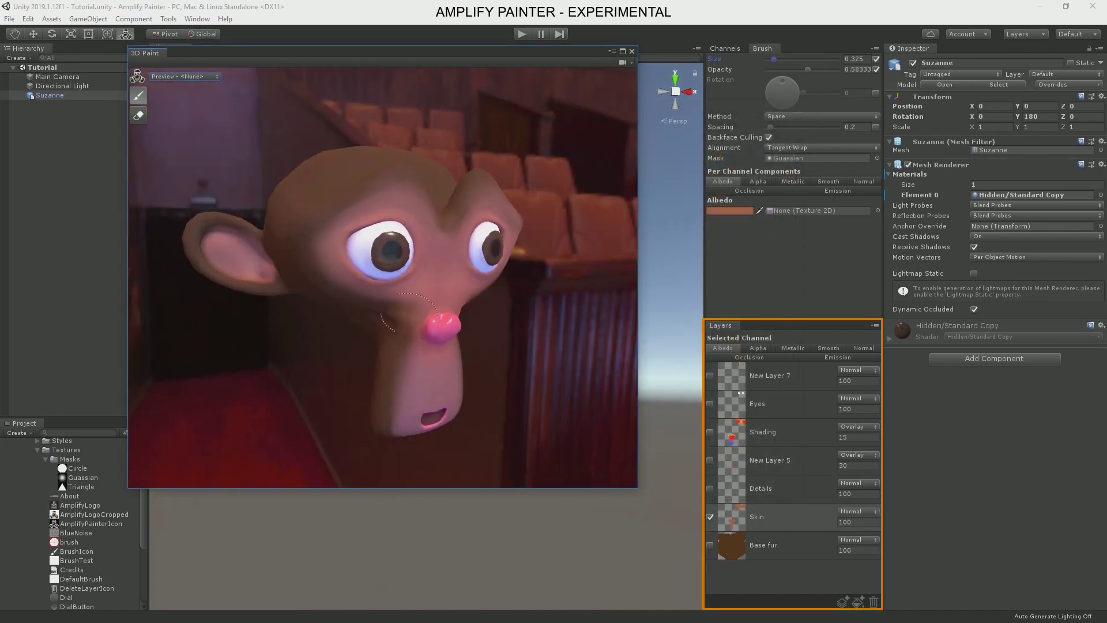
right_click_drag(348, 306, 476, 306)
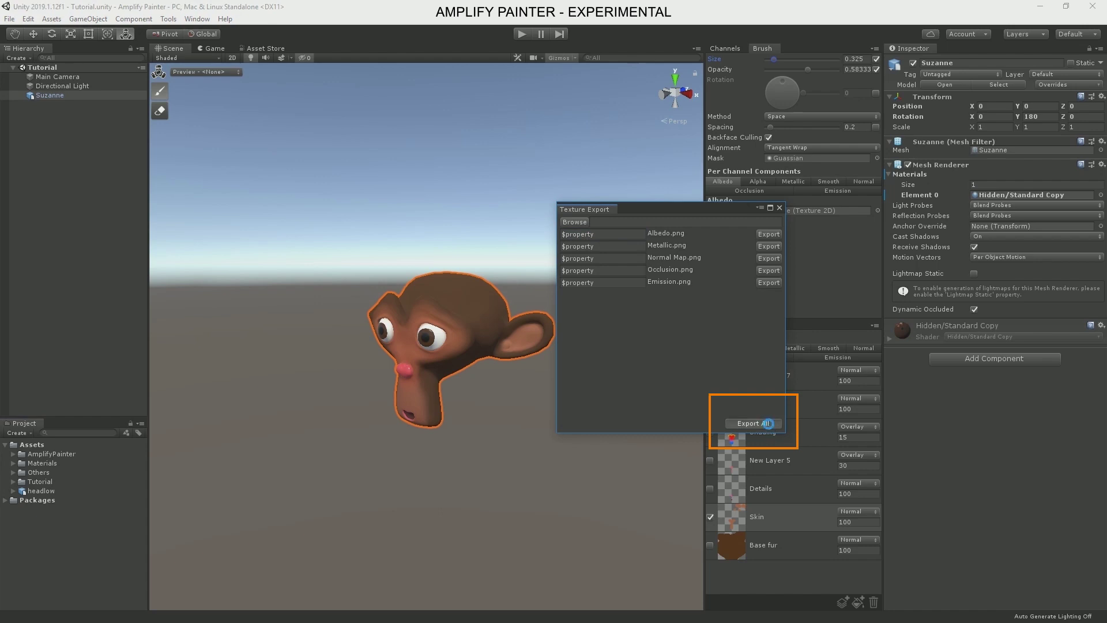
Export all painted channel textures as PNG files into Assets, and select the exported Albedo texture
left_click(768, 423)
left_click(35, 491)
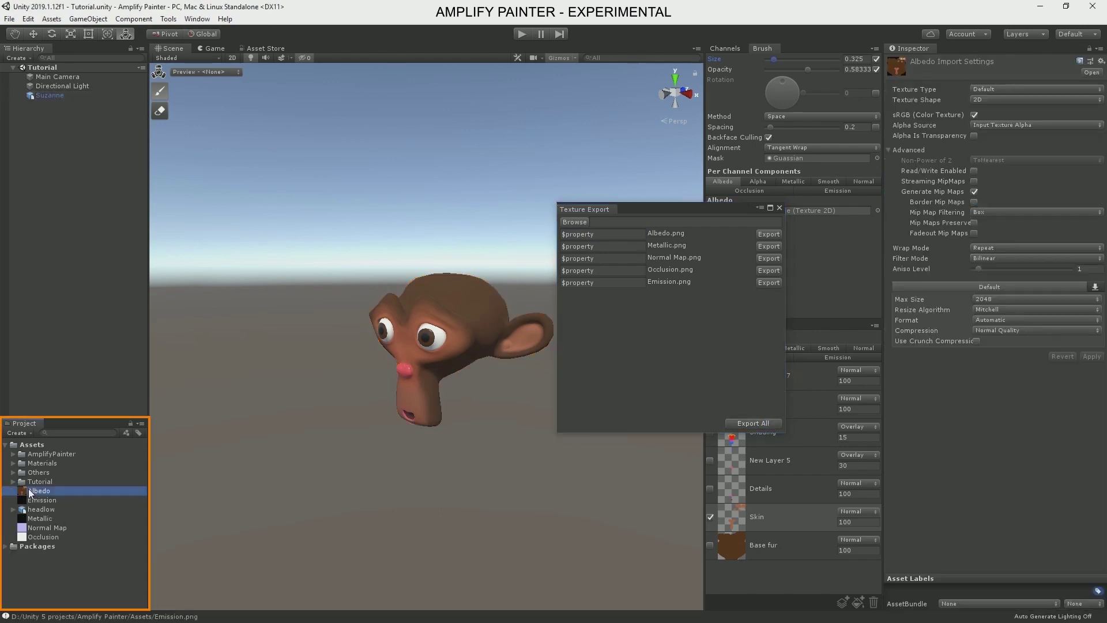